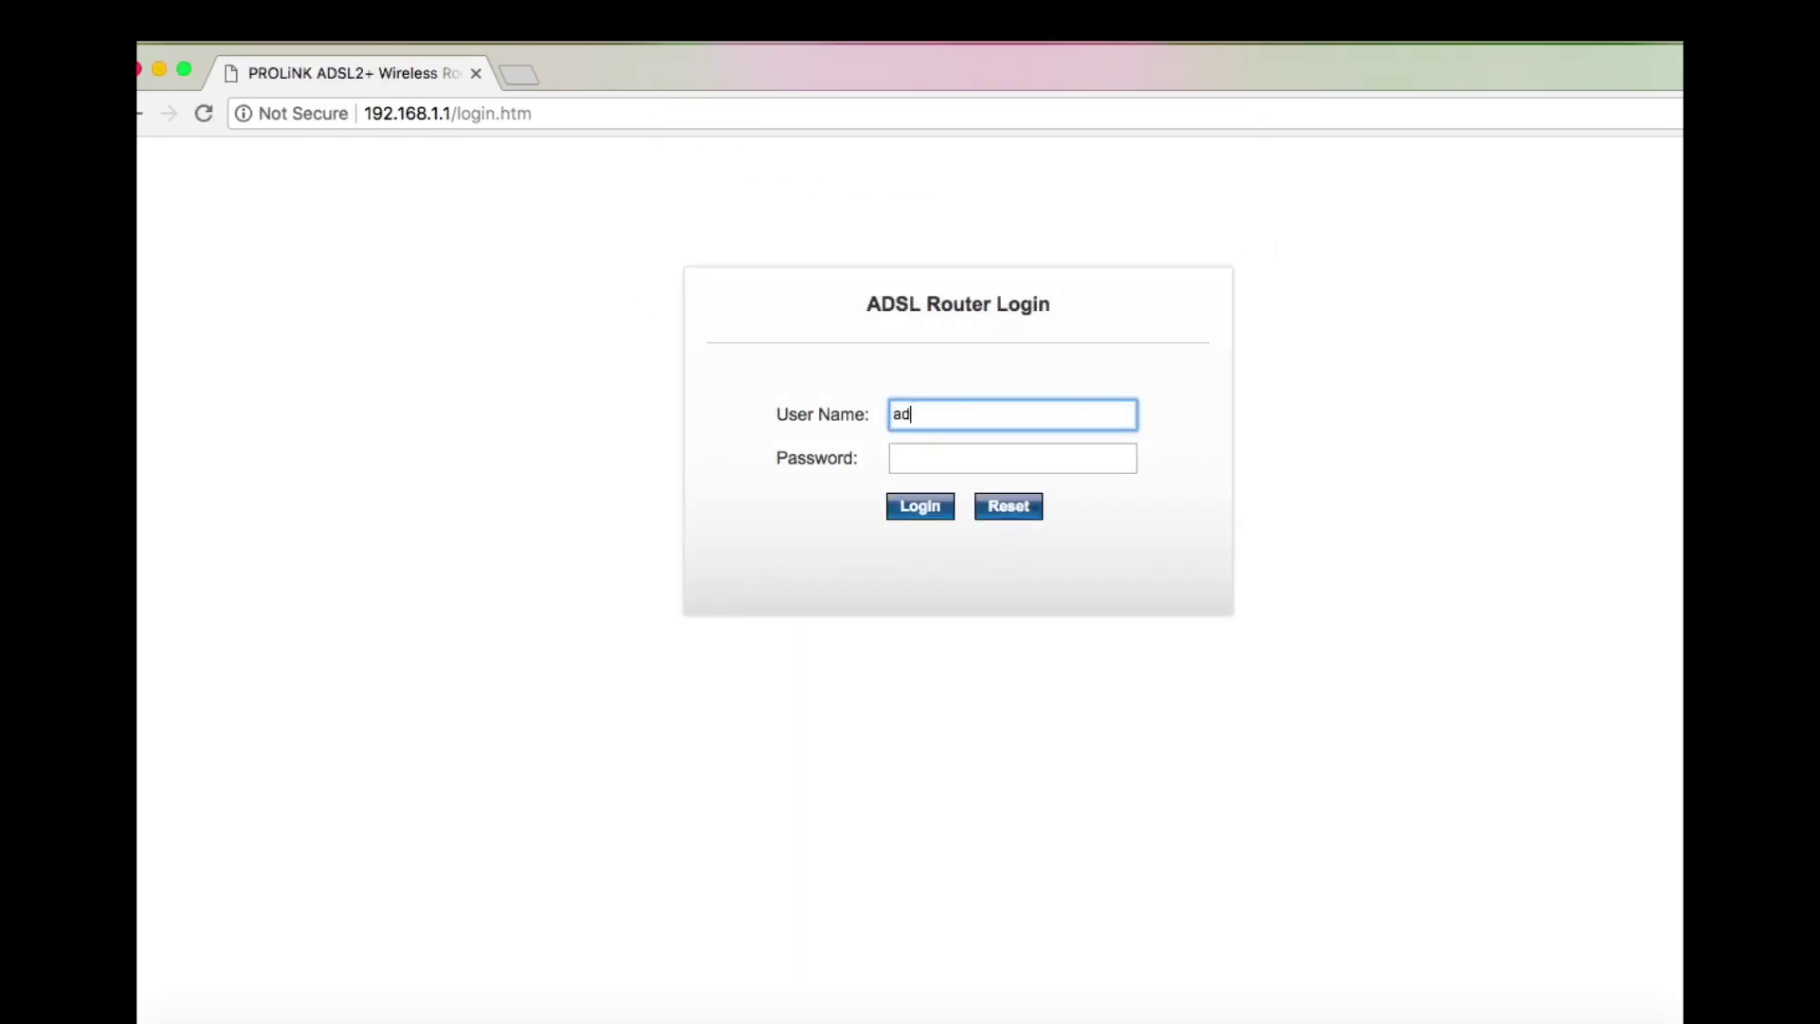
# Log in to the router with username 'admin' and the account password
pyautogui.press('Tab')
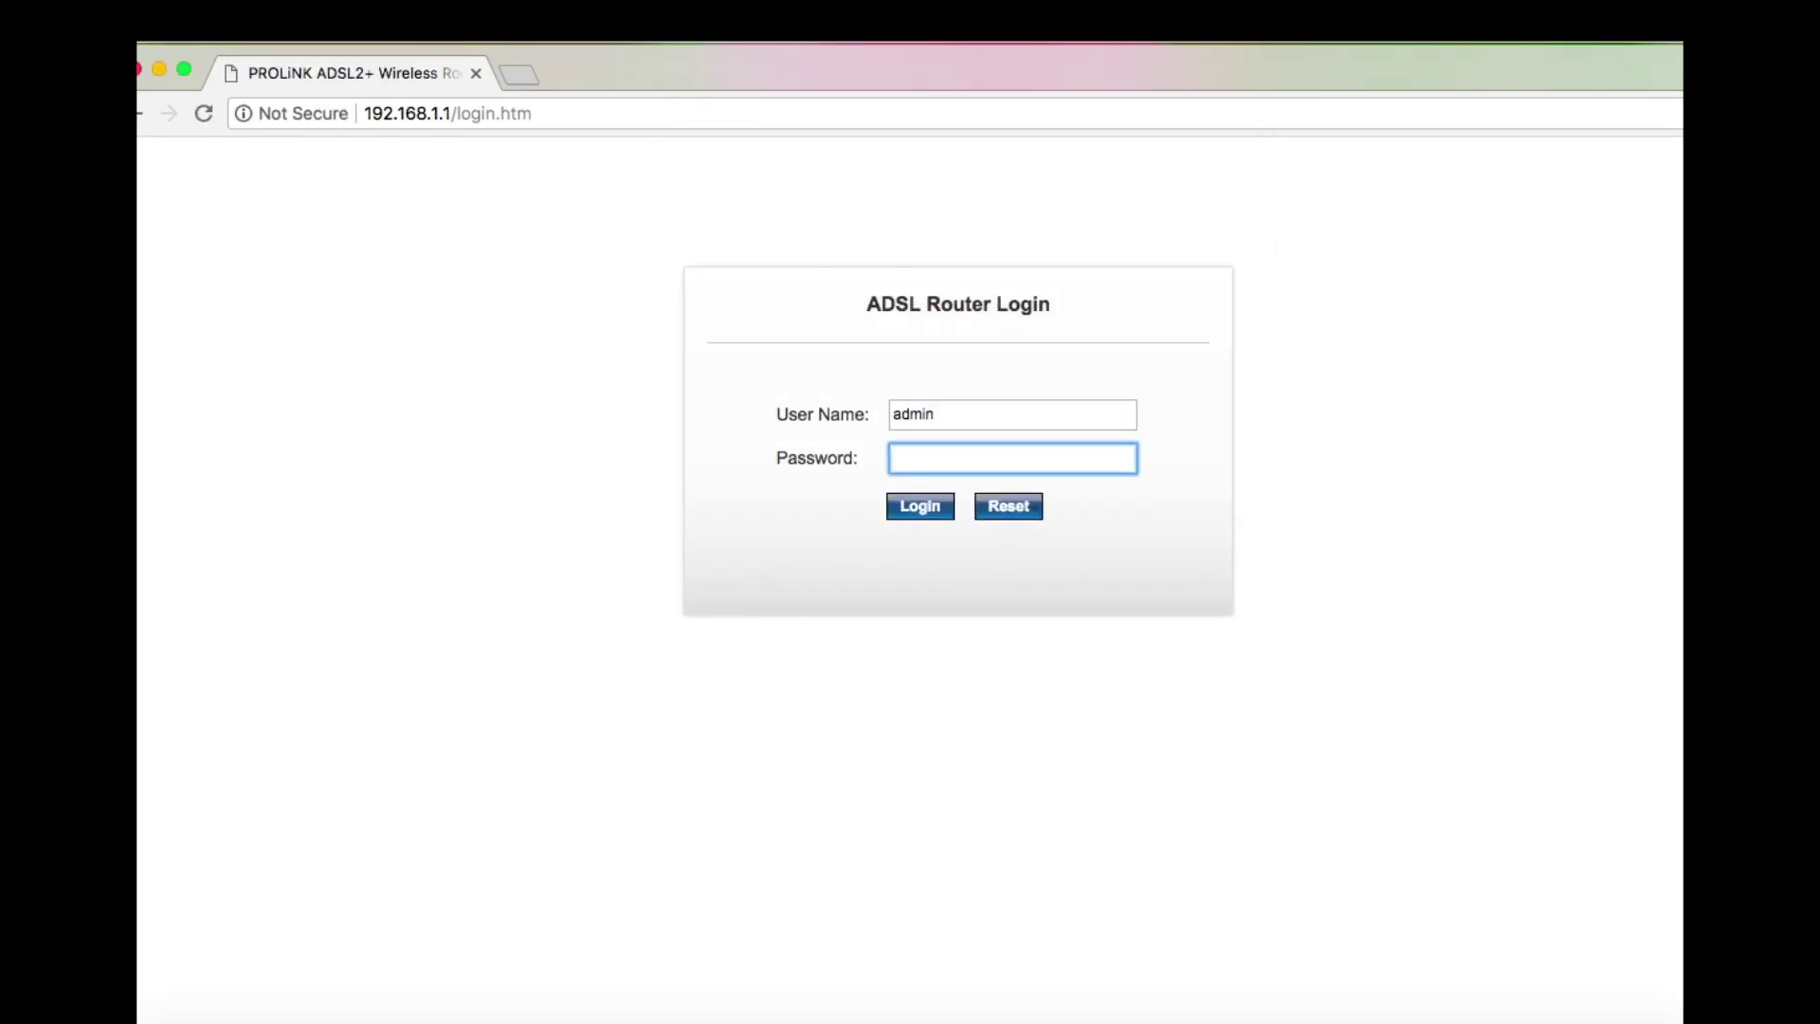
pyautogui.write('admin')
pyautogui.press('Return')
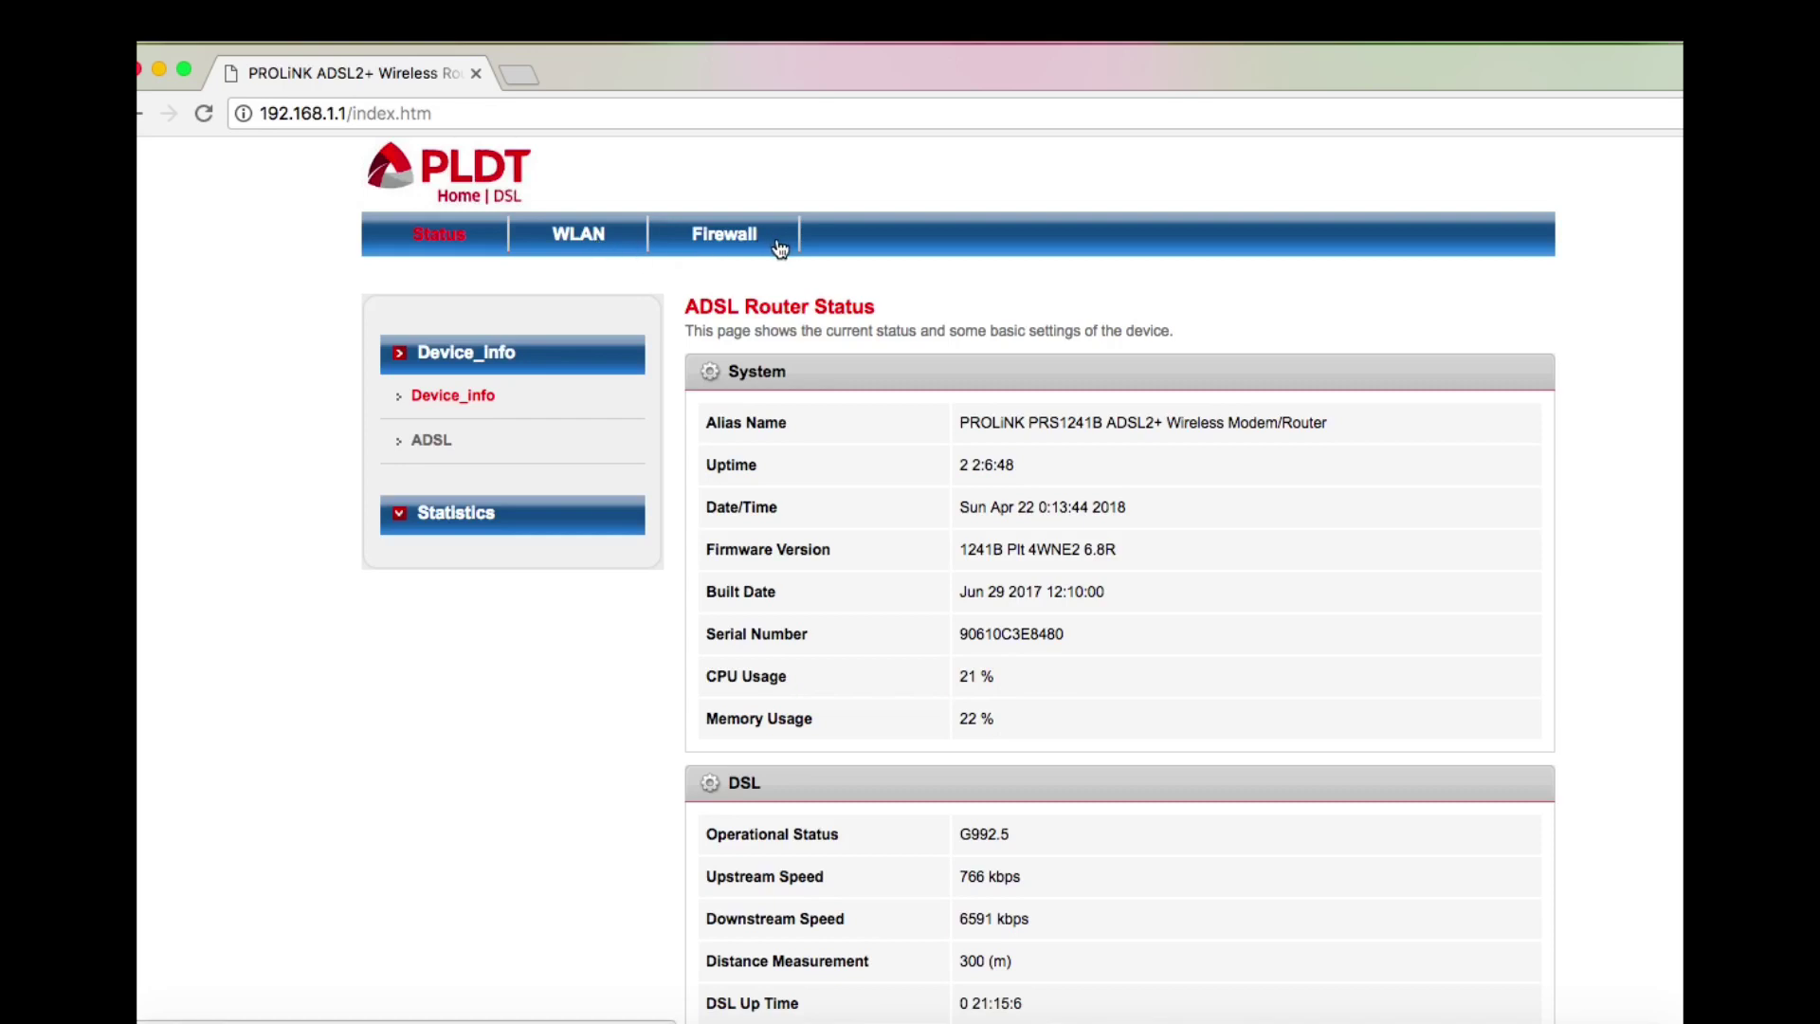
# Browse the router's WLAN, Firewall and Status pages
pyautogui.click(609, 239)
pyautogui.click(697, 248)
pyautogui.click(581, 245)
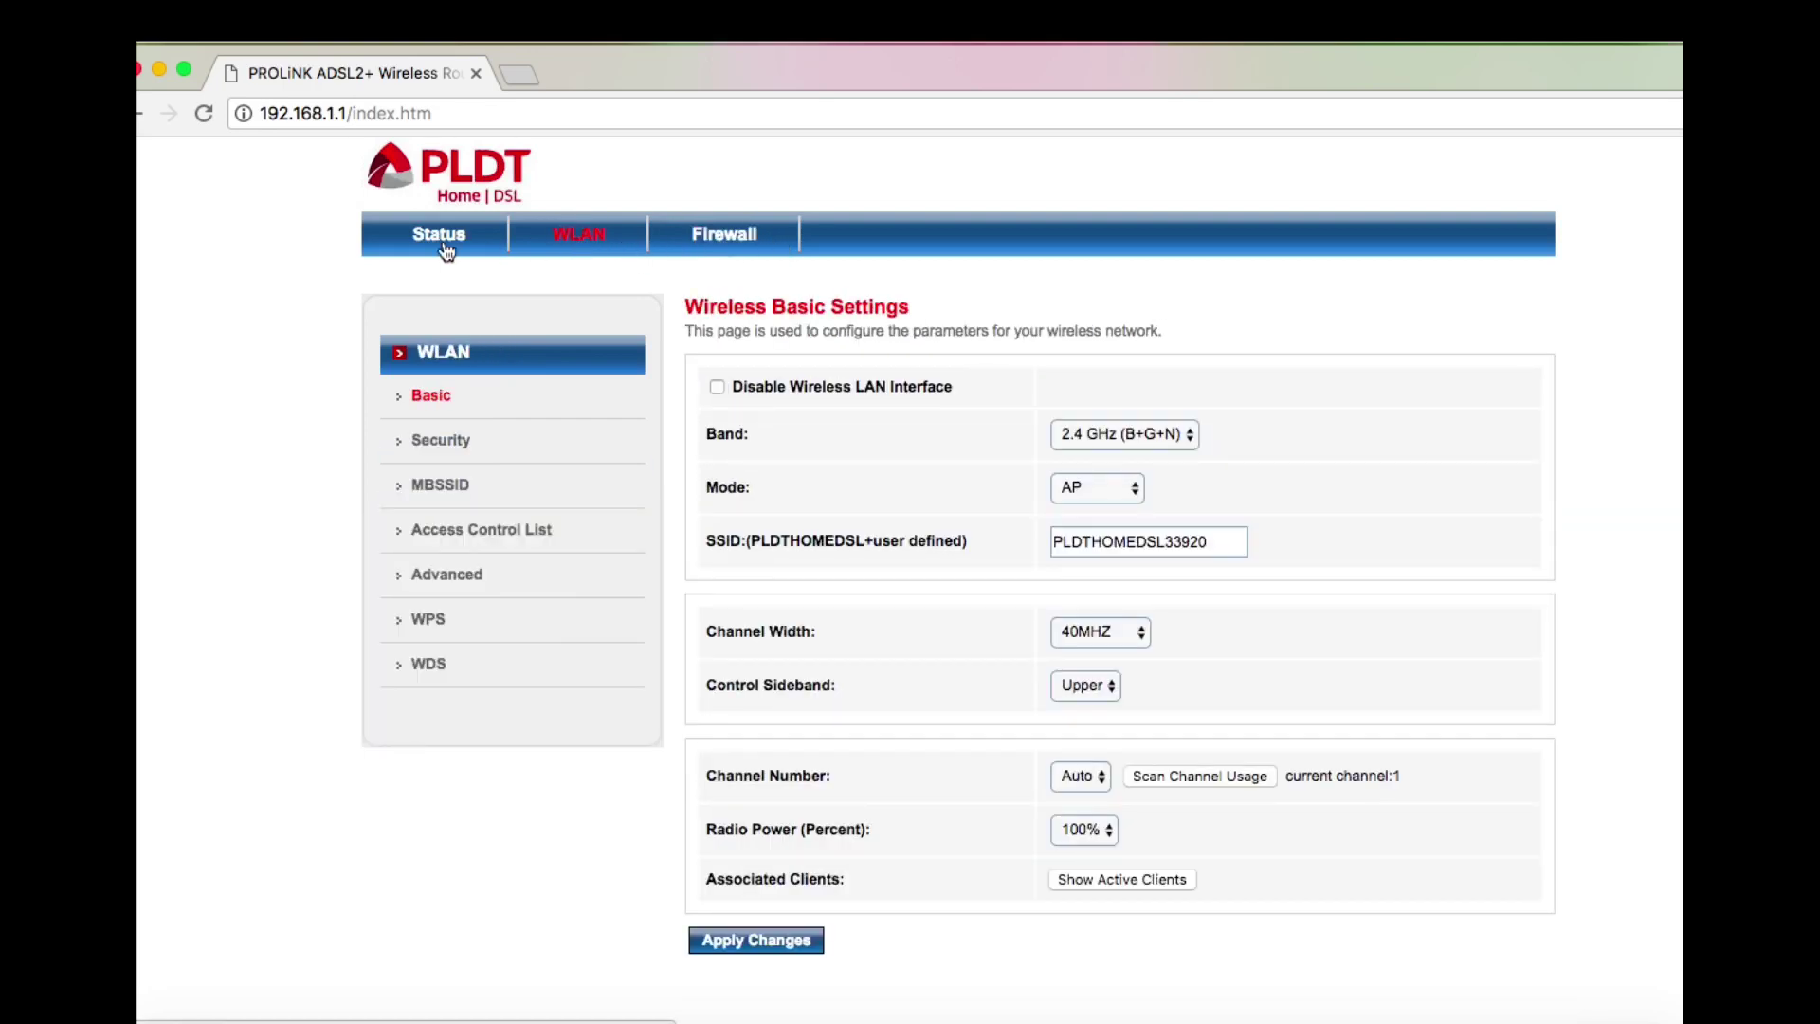
pyautogui.click(445, 248)
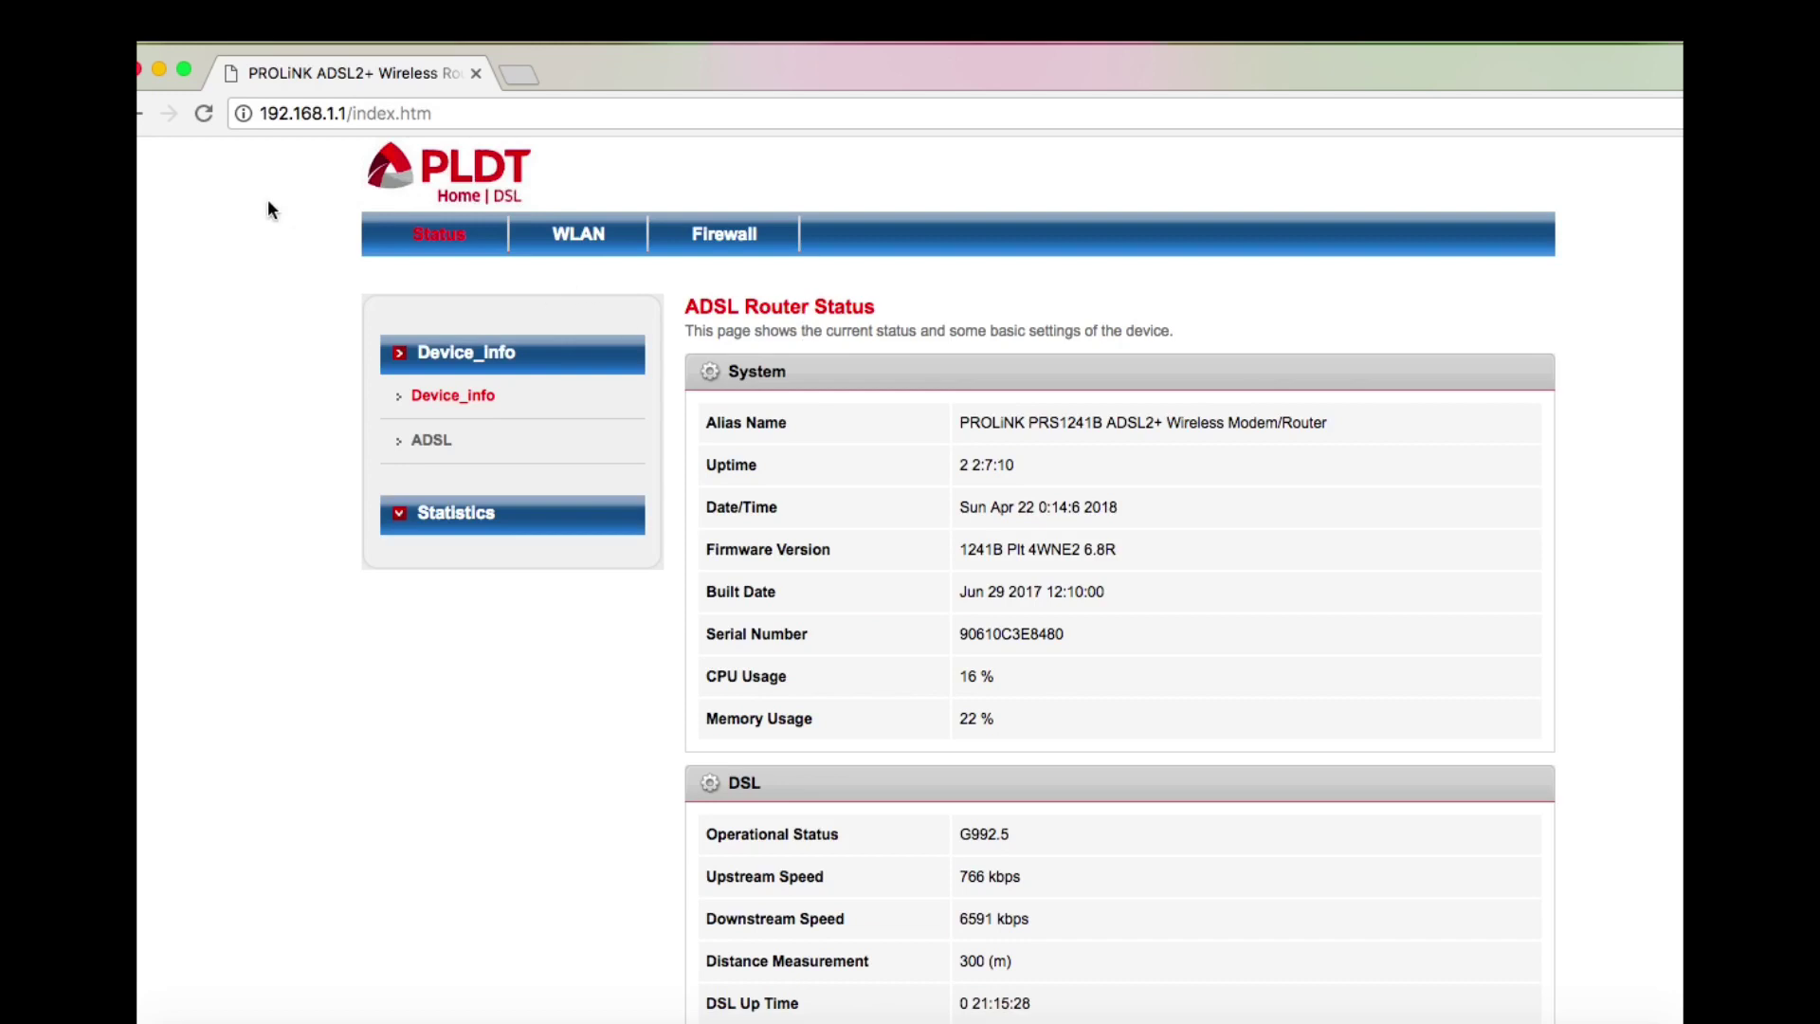
# Go back to the wireless settings page, then select the step1 admin URL in Notes
pyautogui.click(140, 115)
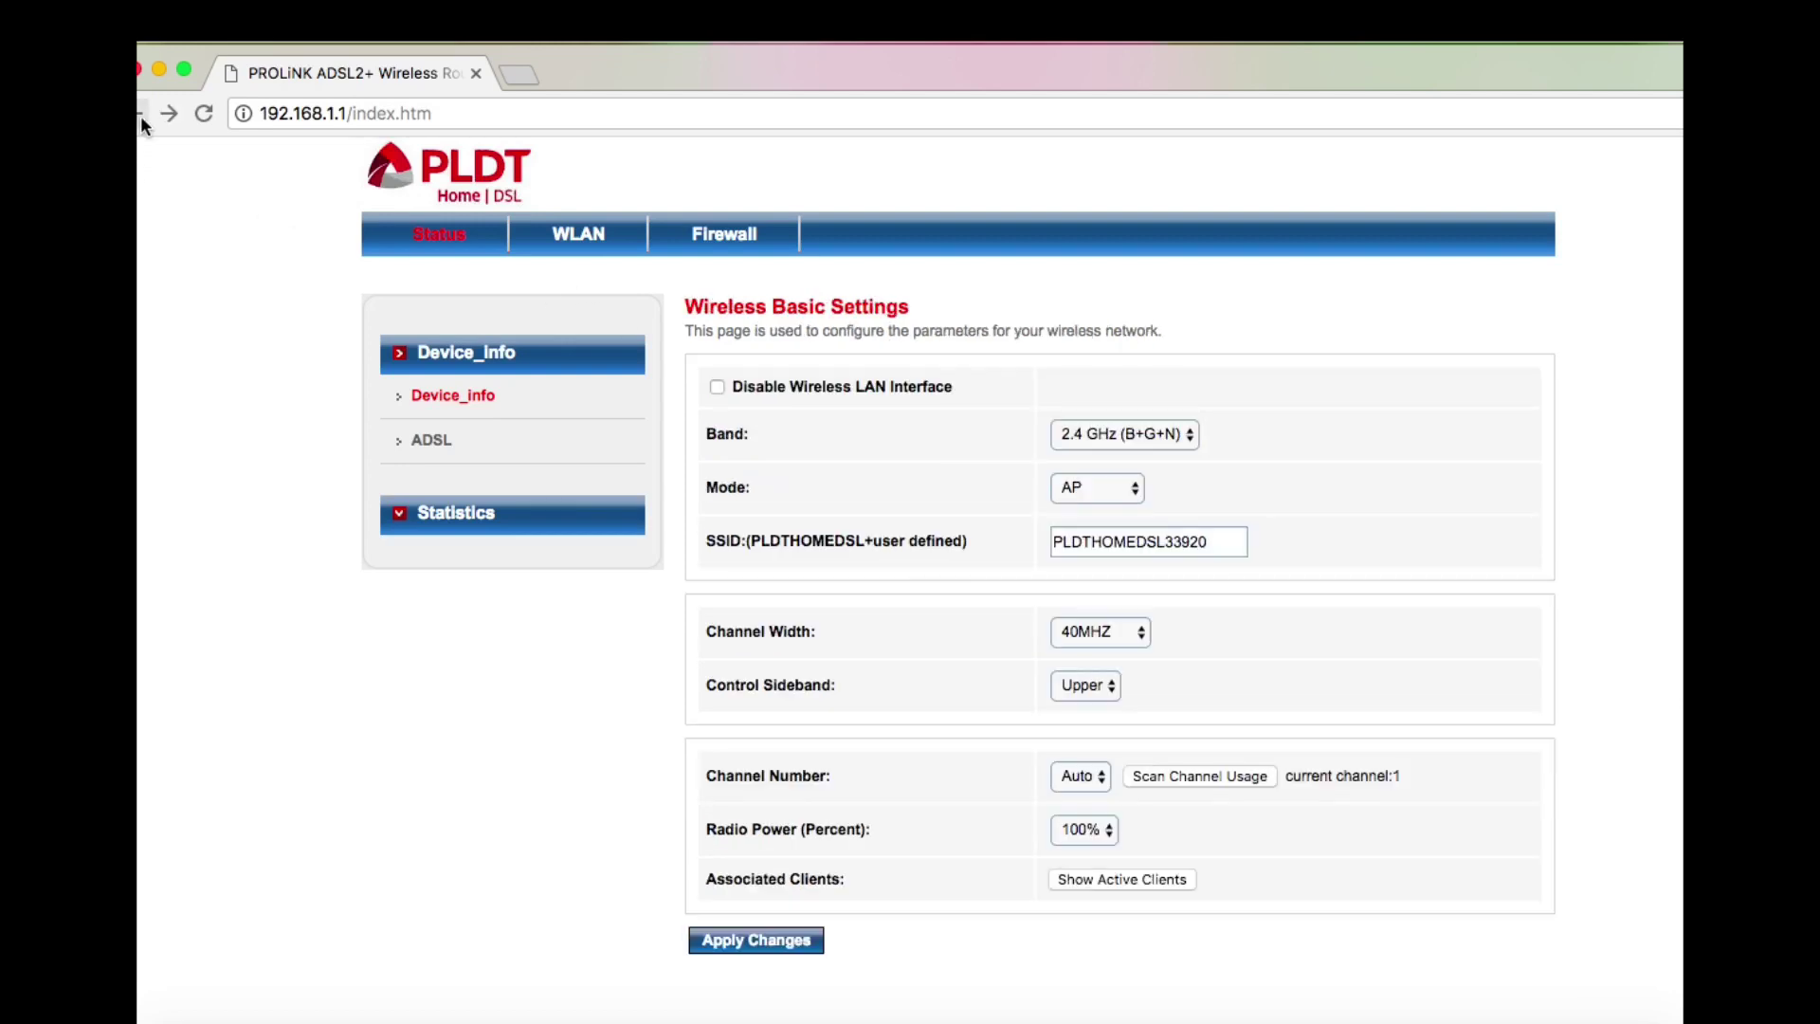
pyautogui.click(814, 1016)
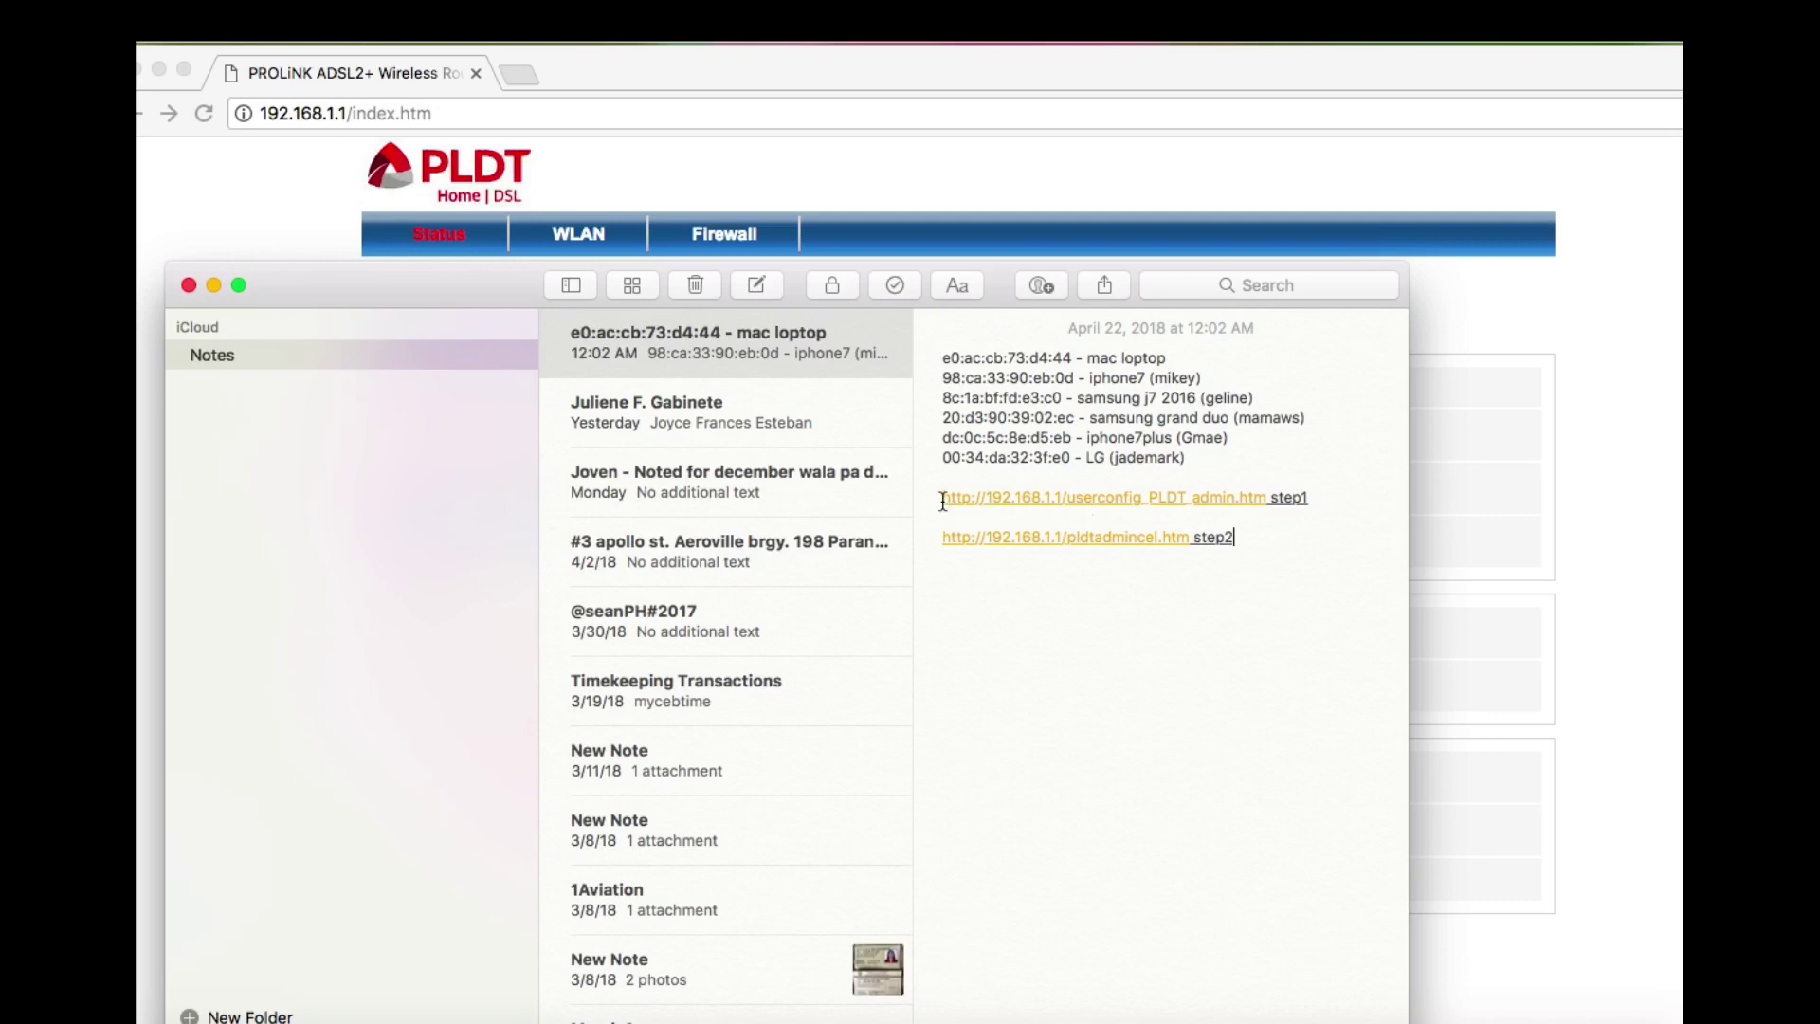
pyautogui.moveTo(944, 502); pyautogui.dragTo(1268, 497)
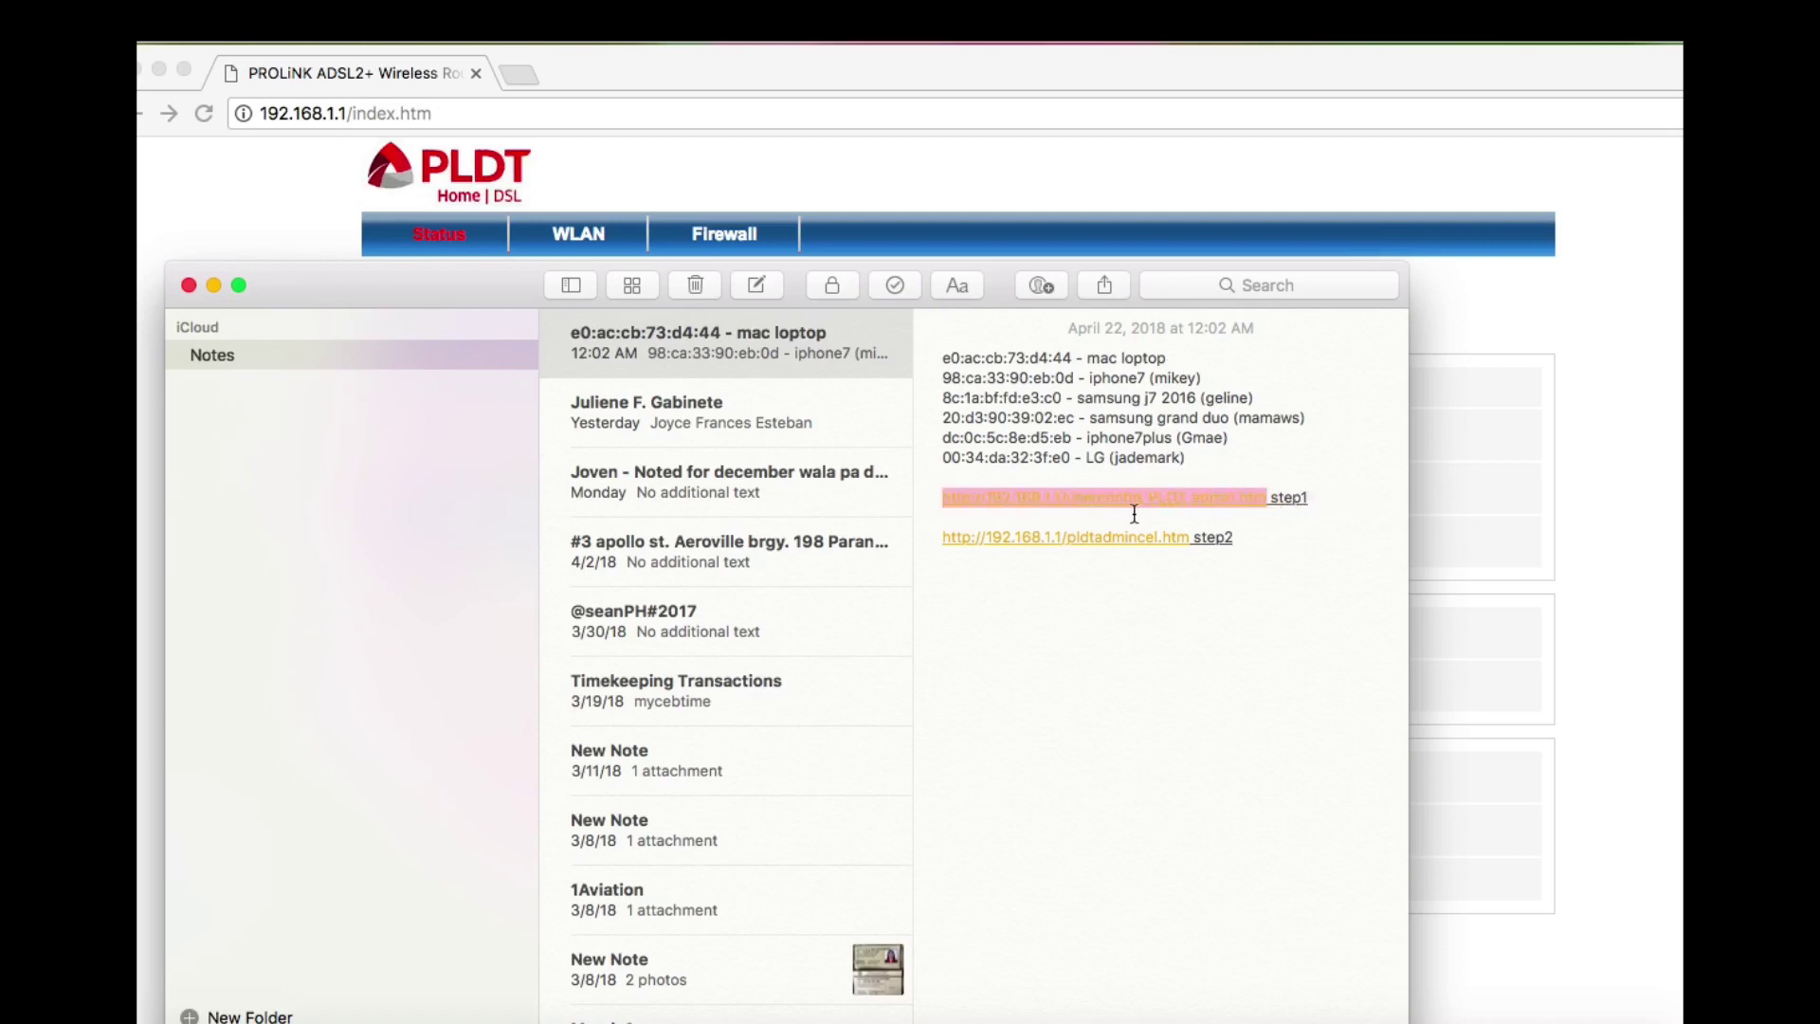
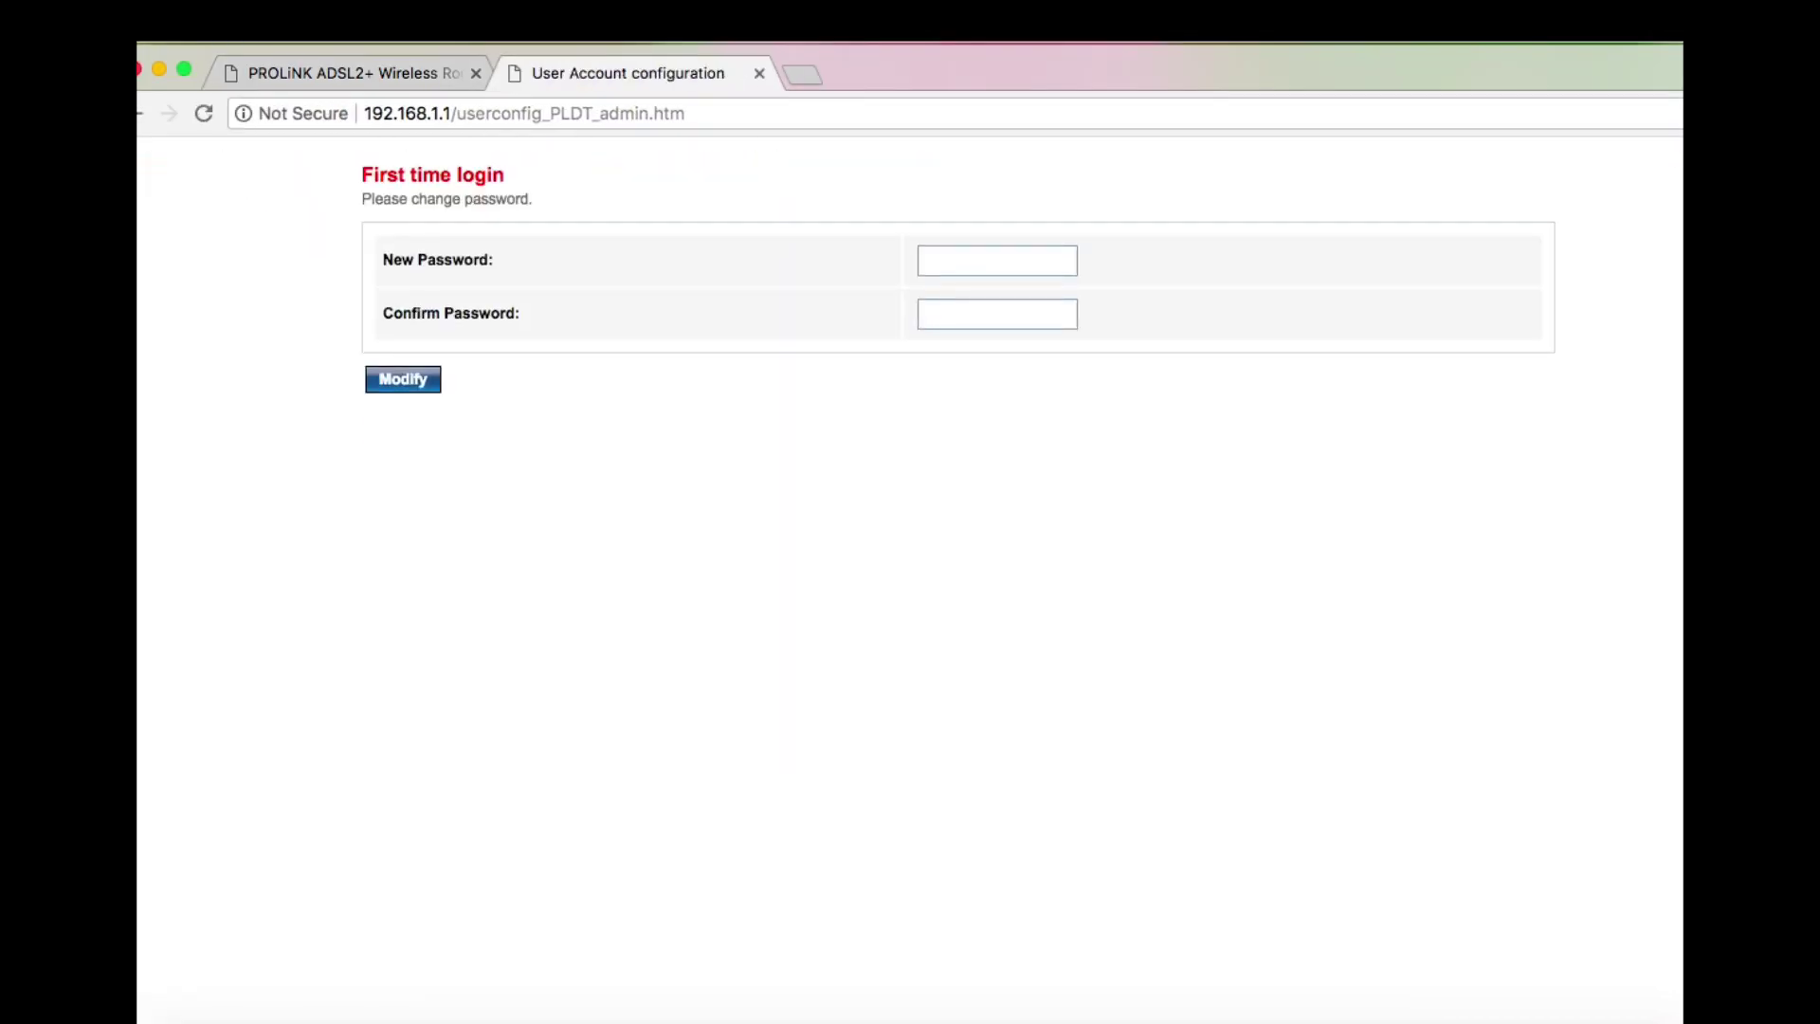
# Enter a new admin password and its confirmation on the first-time login form, then submit with Modify
pyautogui.click(430, 76)
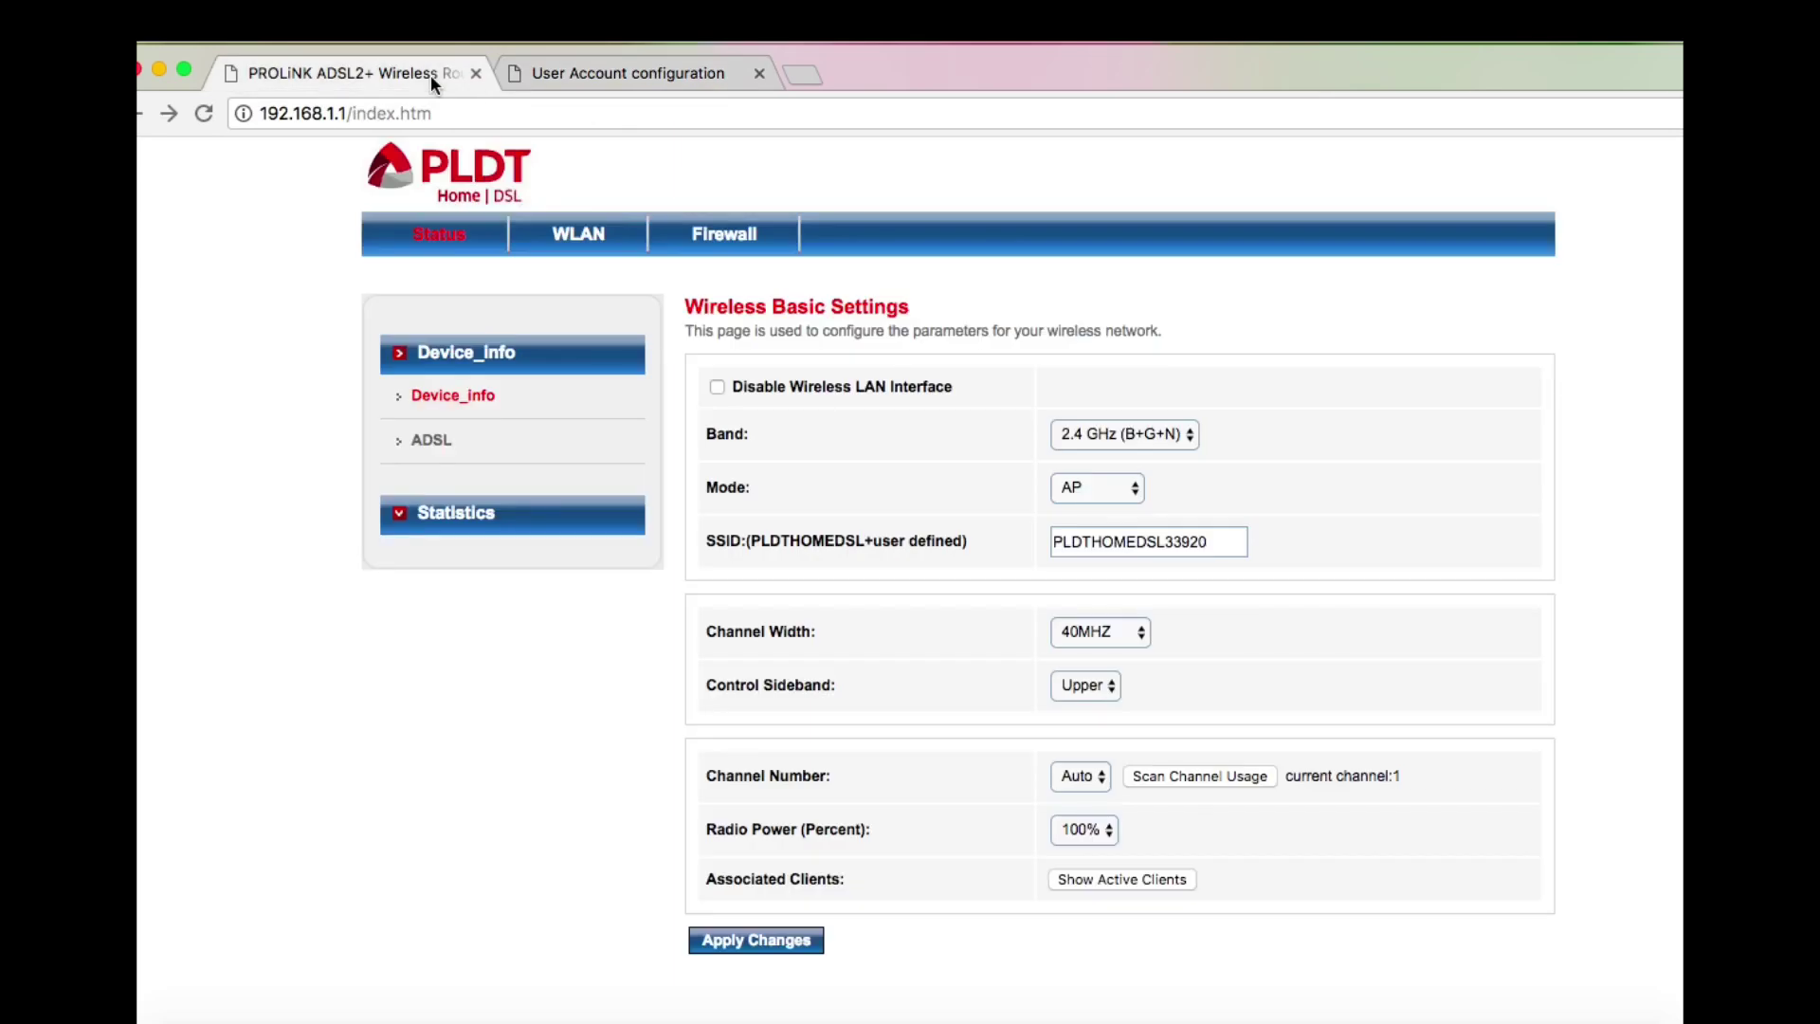
pyautogui.click(548, 75)
pyautogui.click(944, 256)
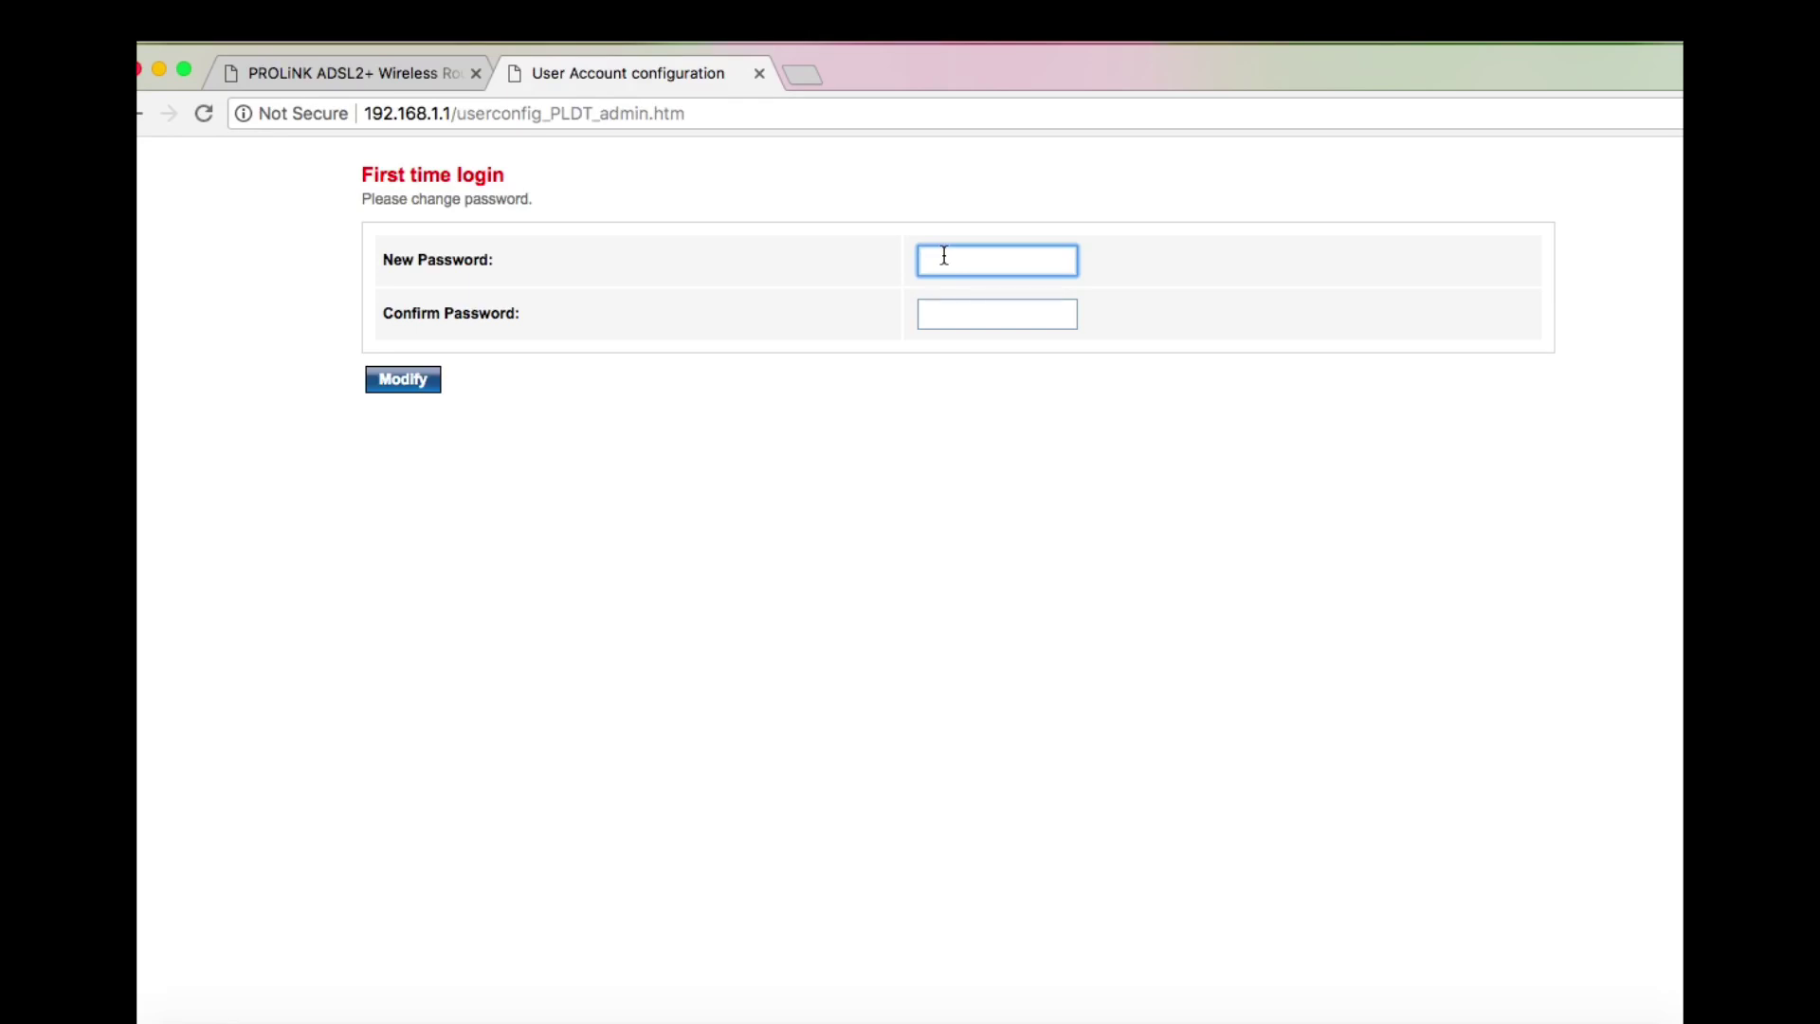
pyautogui.write('•••••')
pyautogui.write('•')
pyautogui.press('BackSpace')
pyautogui.press('BackSpace')
pyautogui.press('BackSpace')
pyautogui.press('BackSpace')
pyautogui.press('BackSpace')
pyautogui.write('•••')
pyautogui.press('BackSpace')
pyautogui.press('BackSpace')
pyautogui.write('•••••••••')
pyautogui.press('Tab')
pyautogui.write('•')
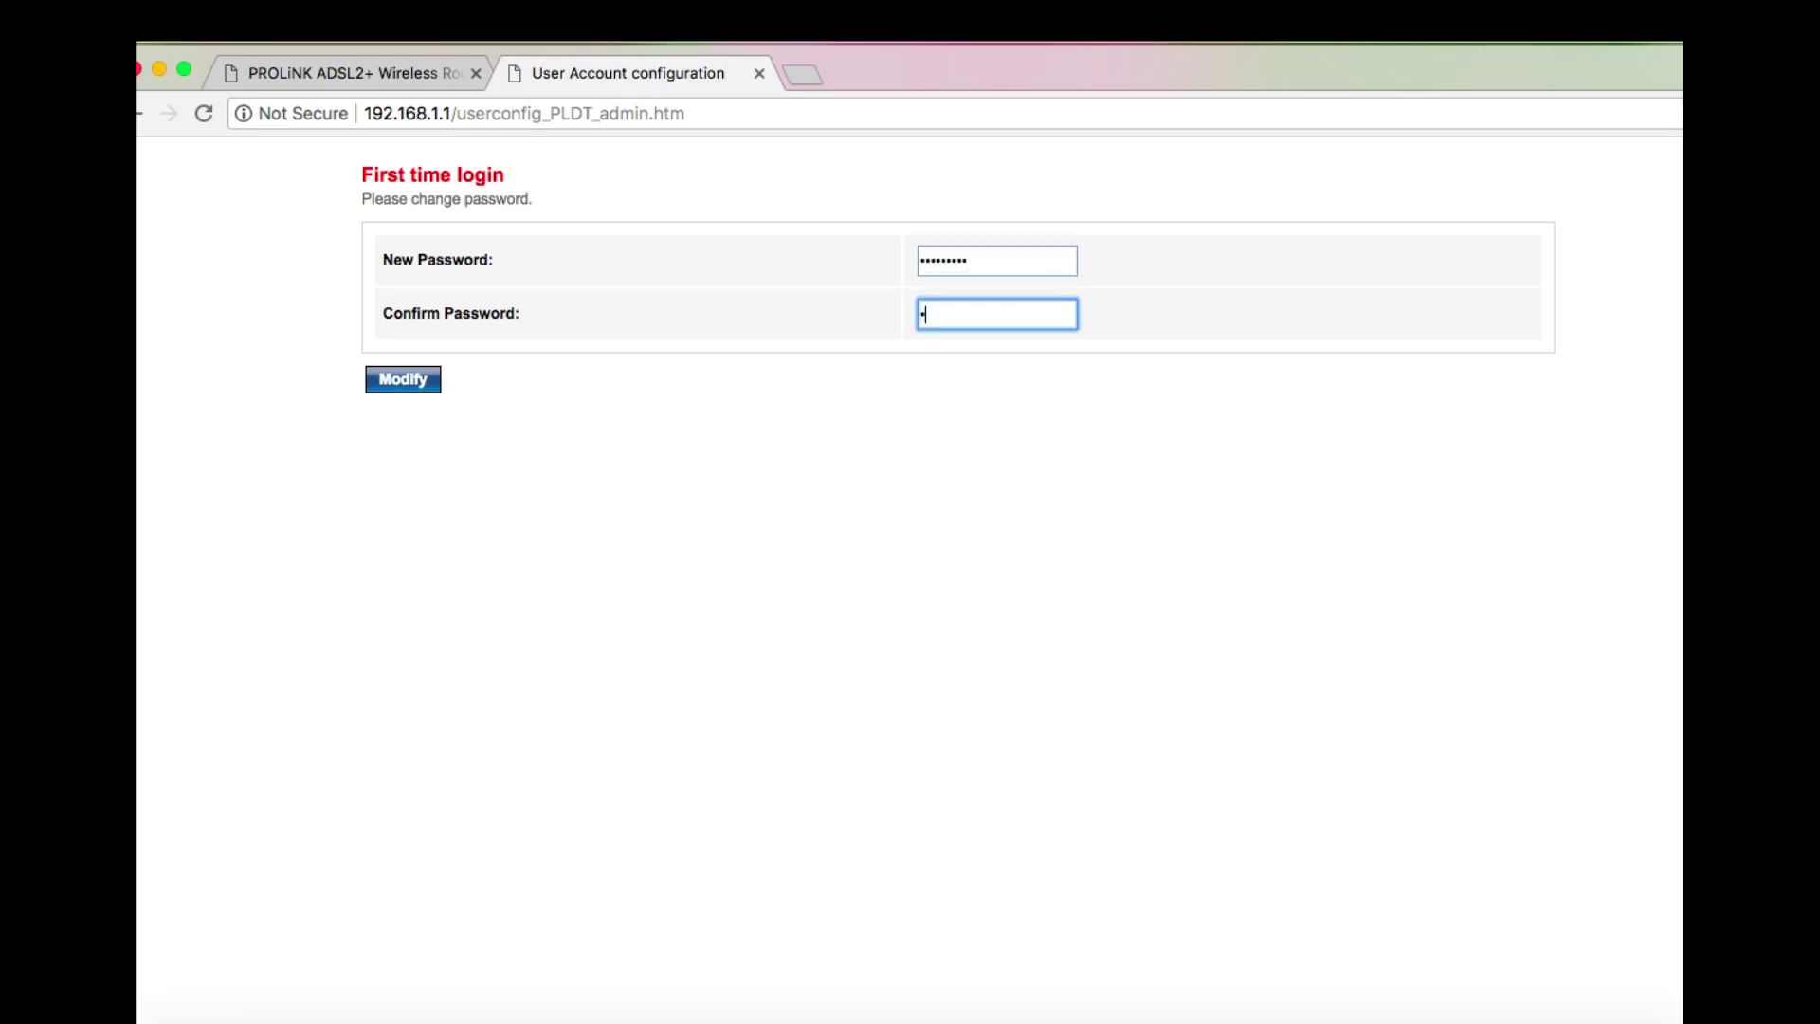
pyautogui.write('••••••••')
pyautogui.click(403, 380)
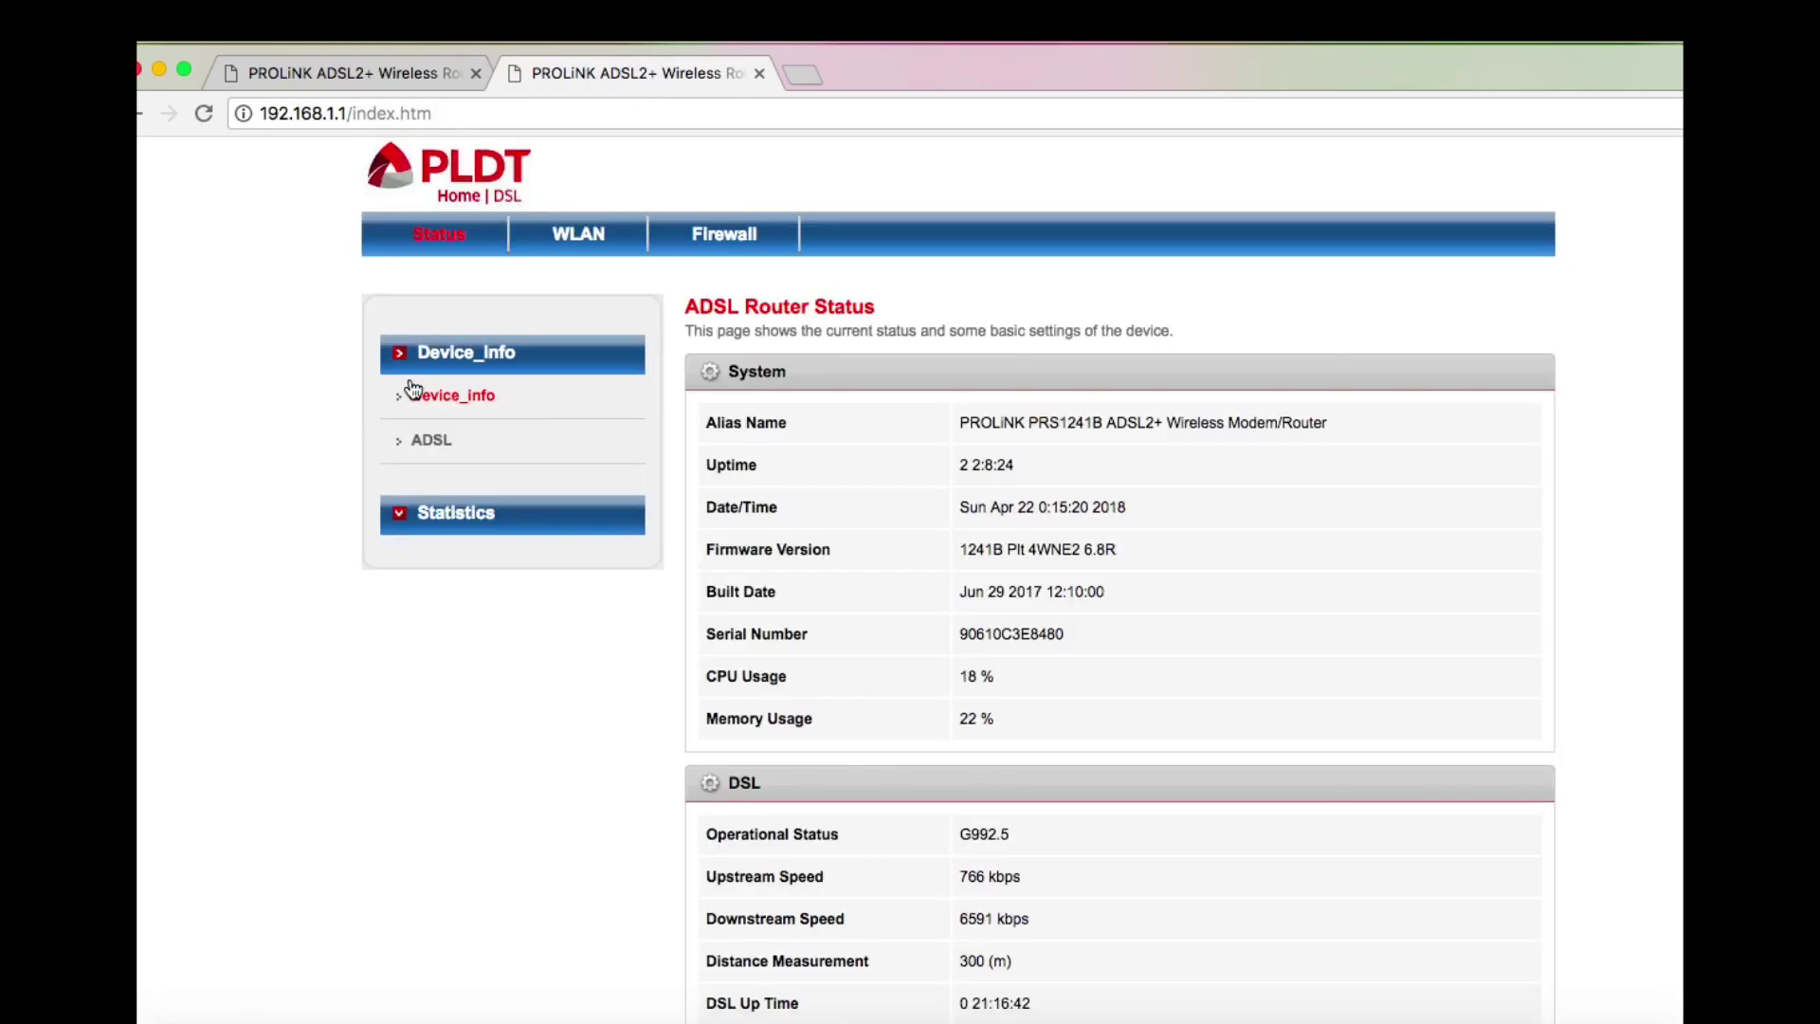
pyautogui.press('super+Tab')
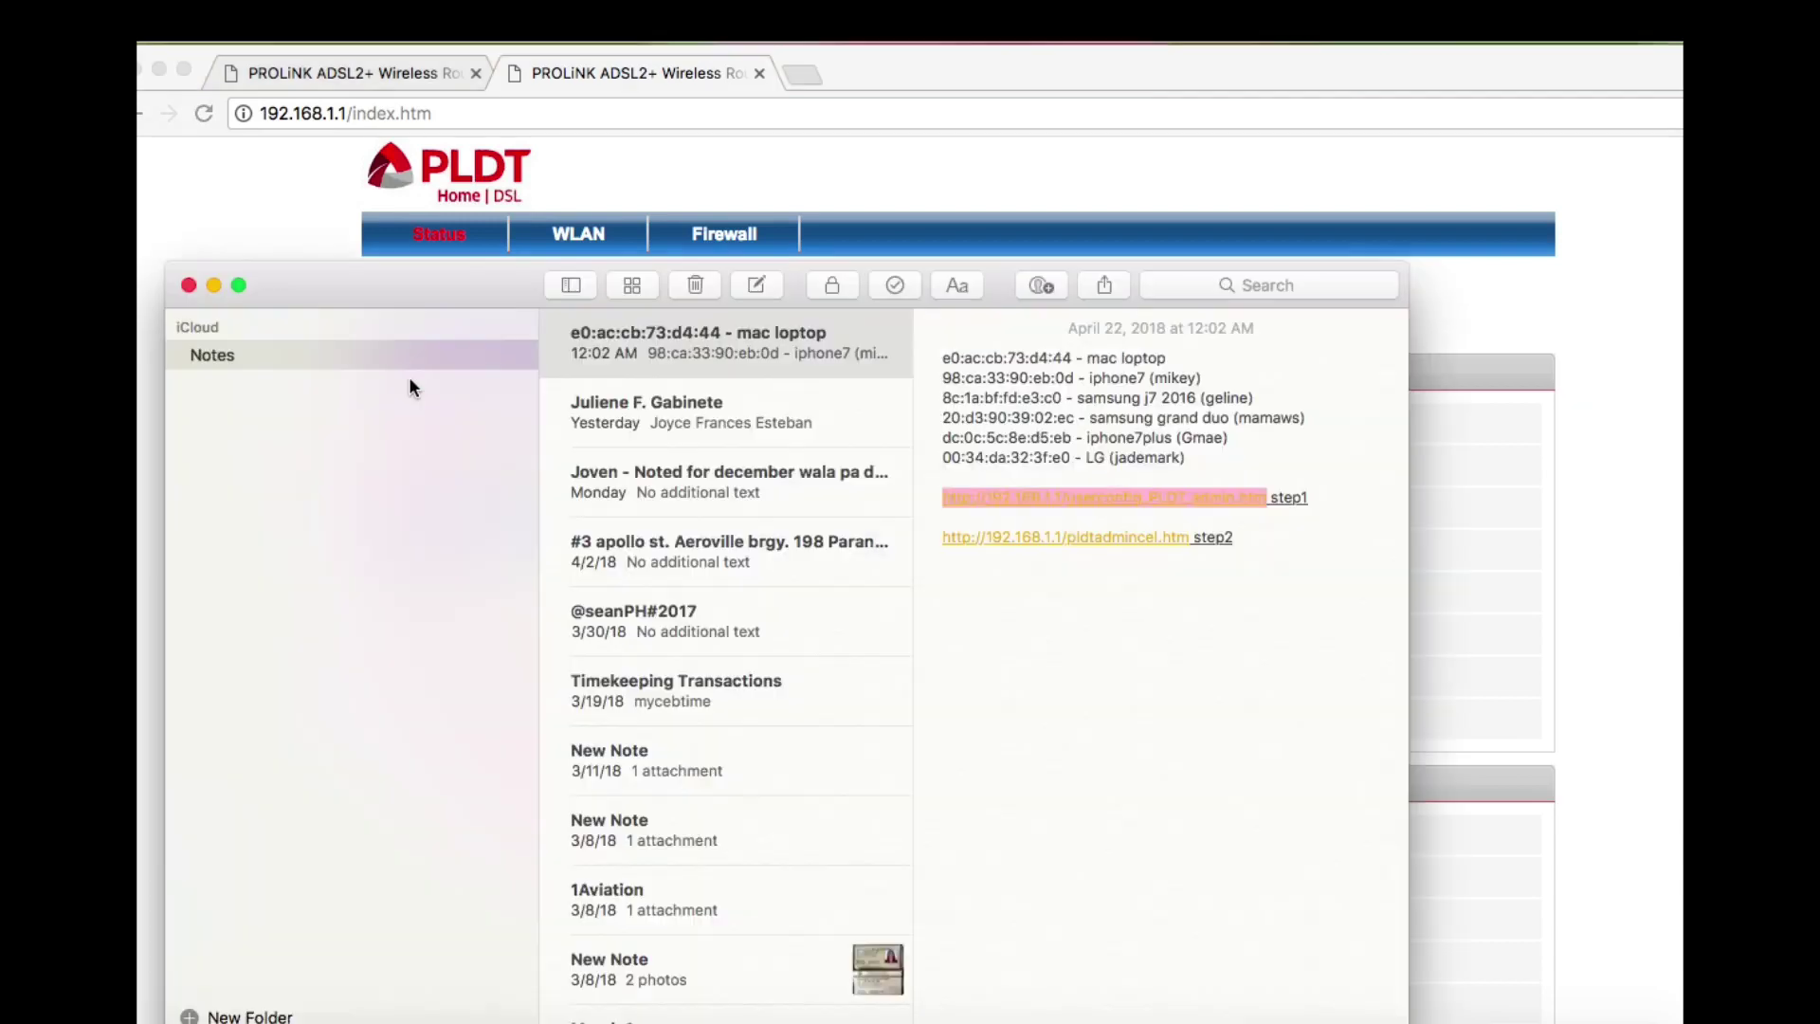
pyautogui.click(981, 581)
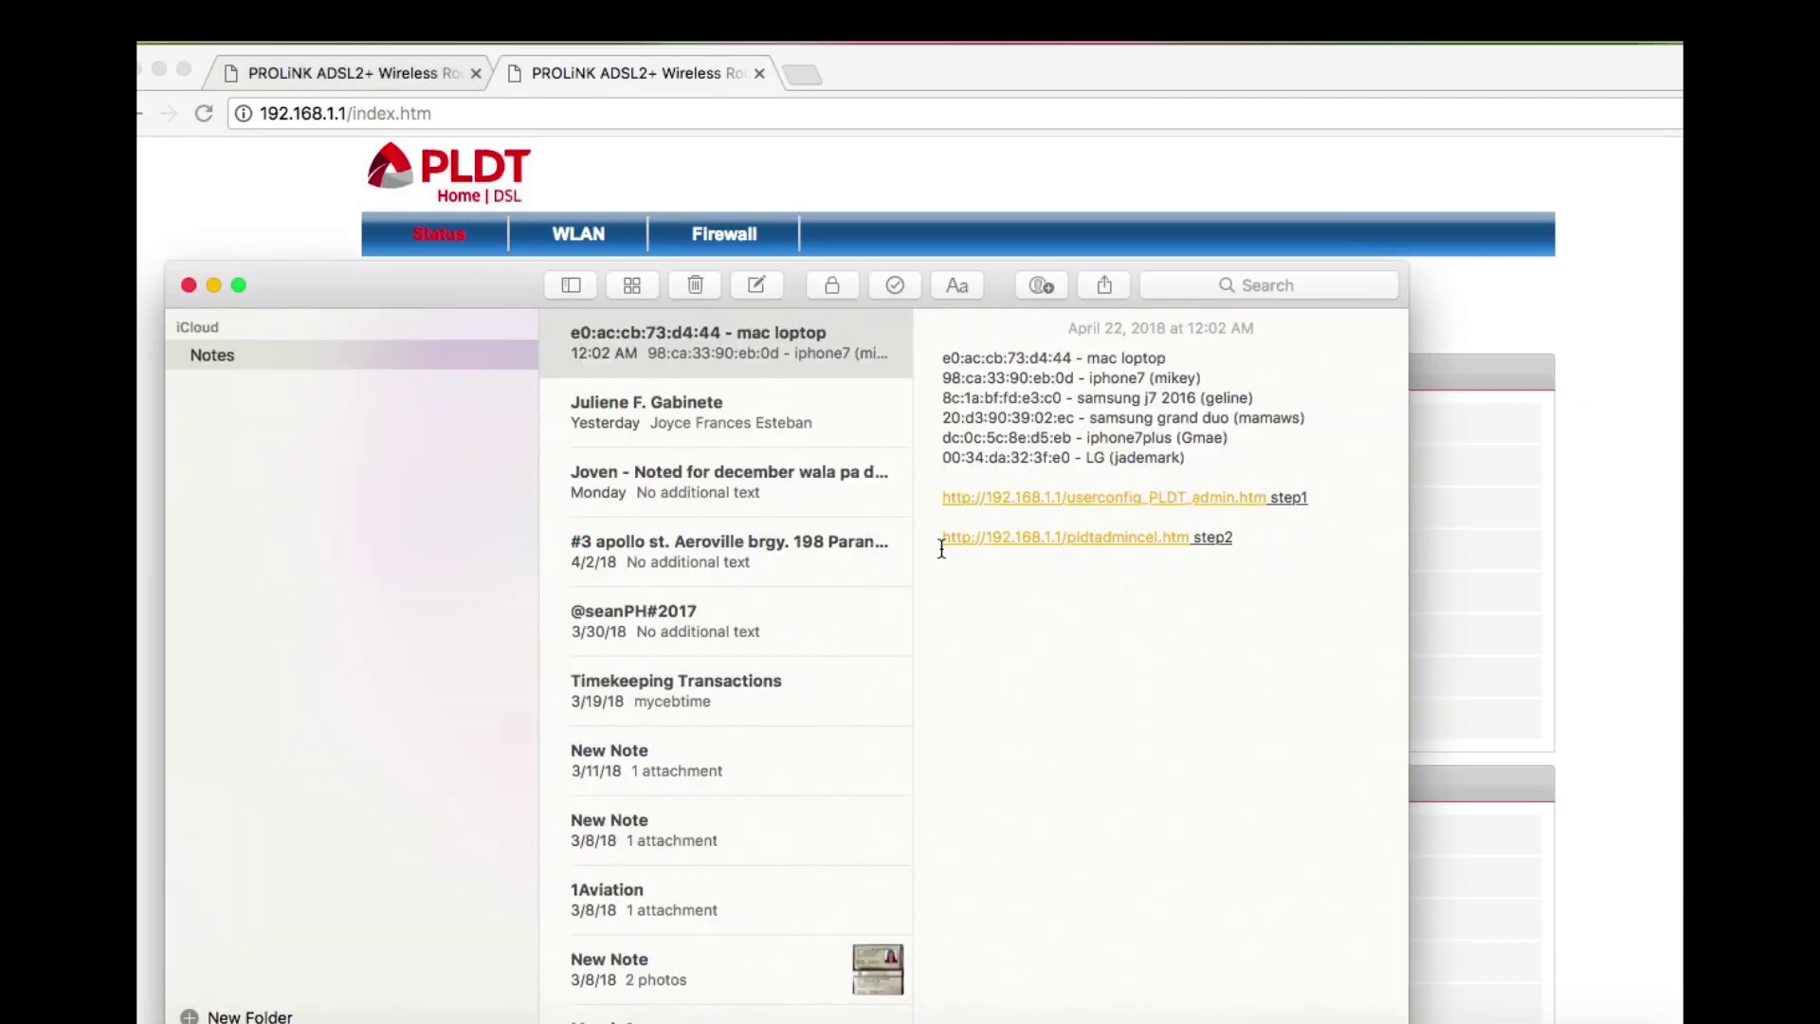
pyautogui.moveTo(946, 538); pyautogui.dragTo(1194, 539)
pyautogui.press('super+c')
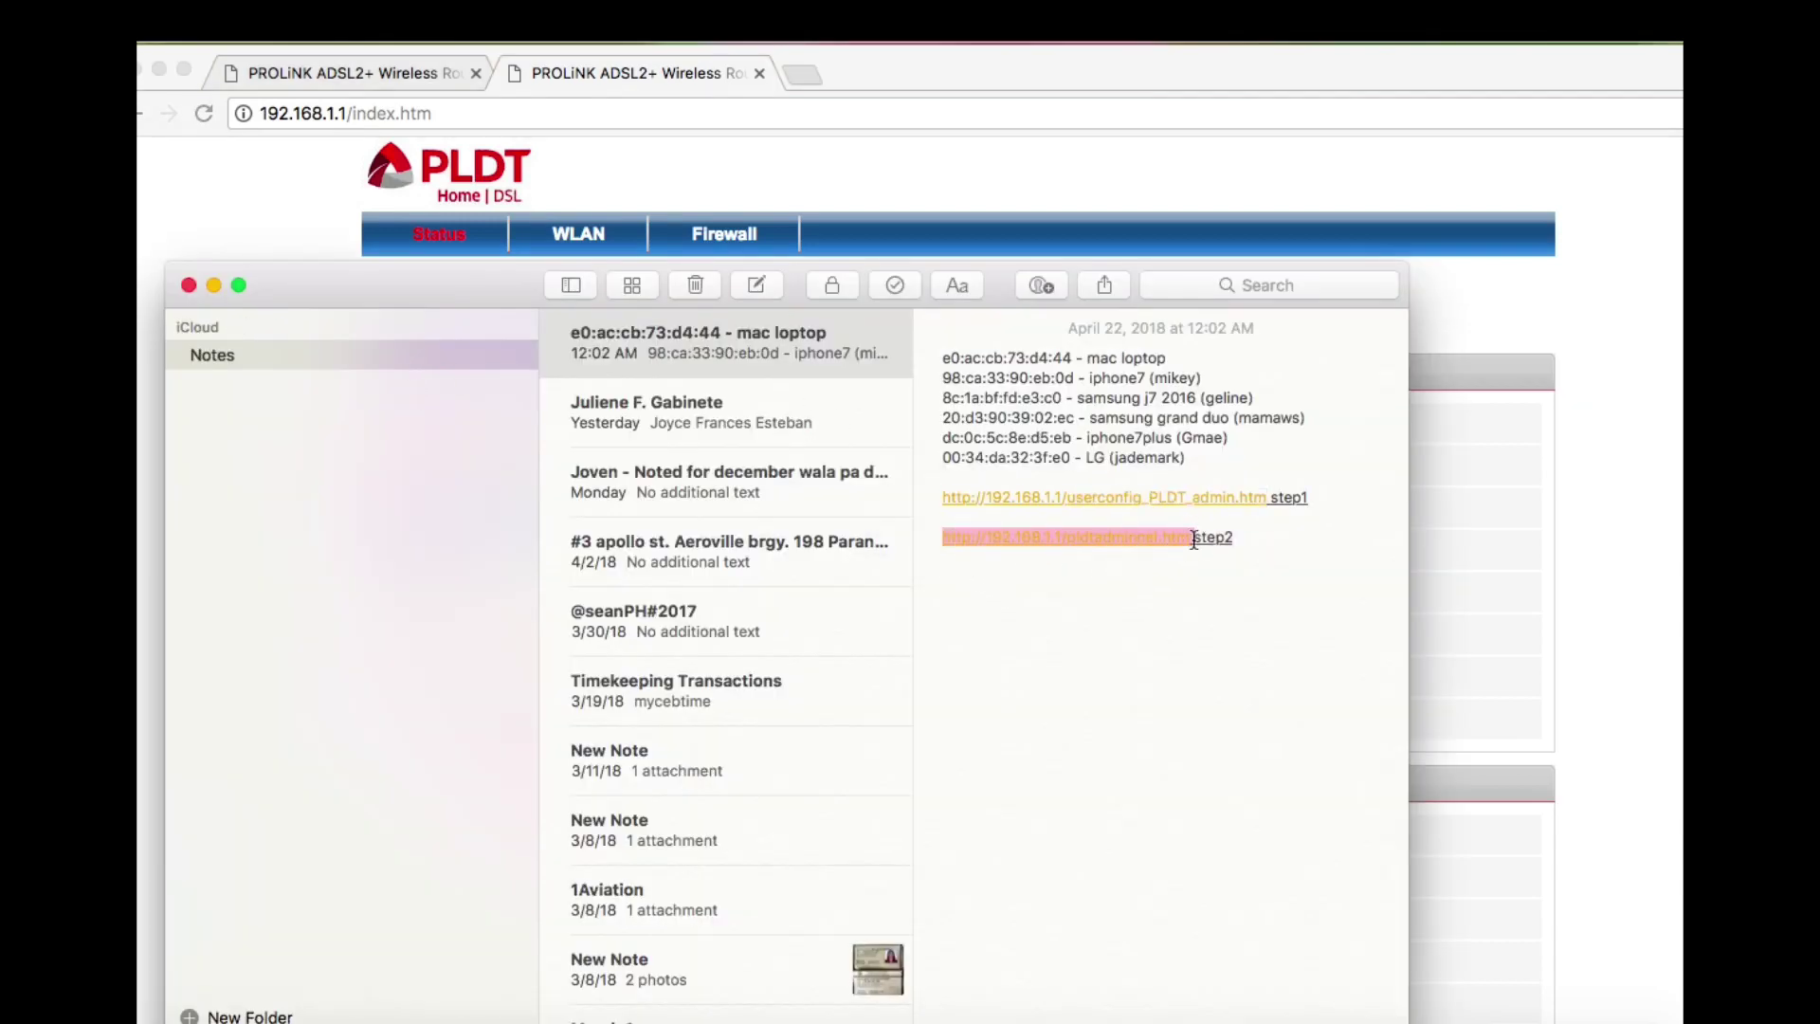
pyautogui.click(793, 83)
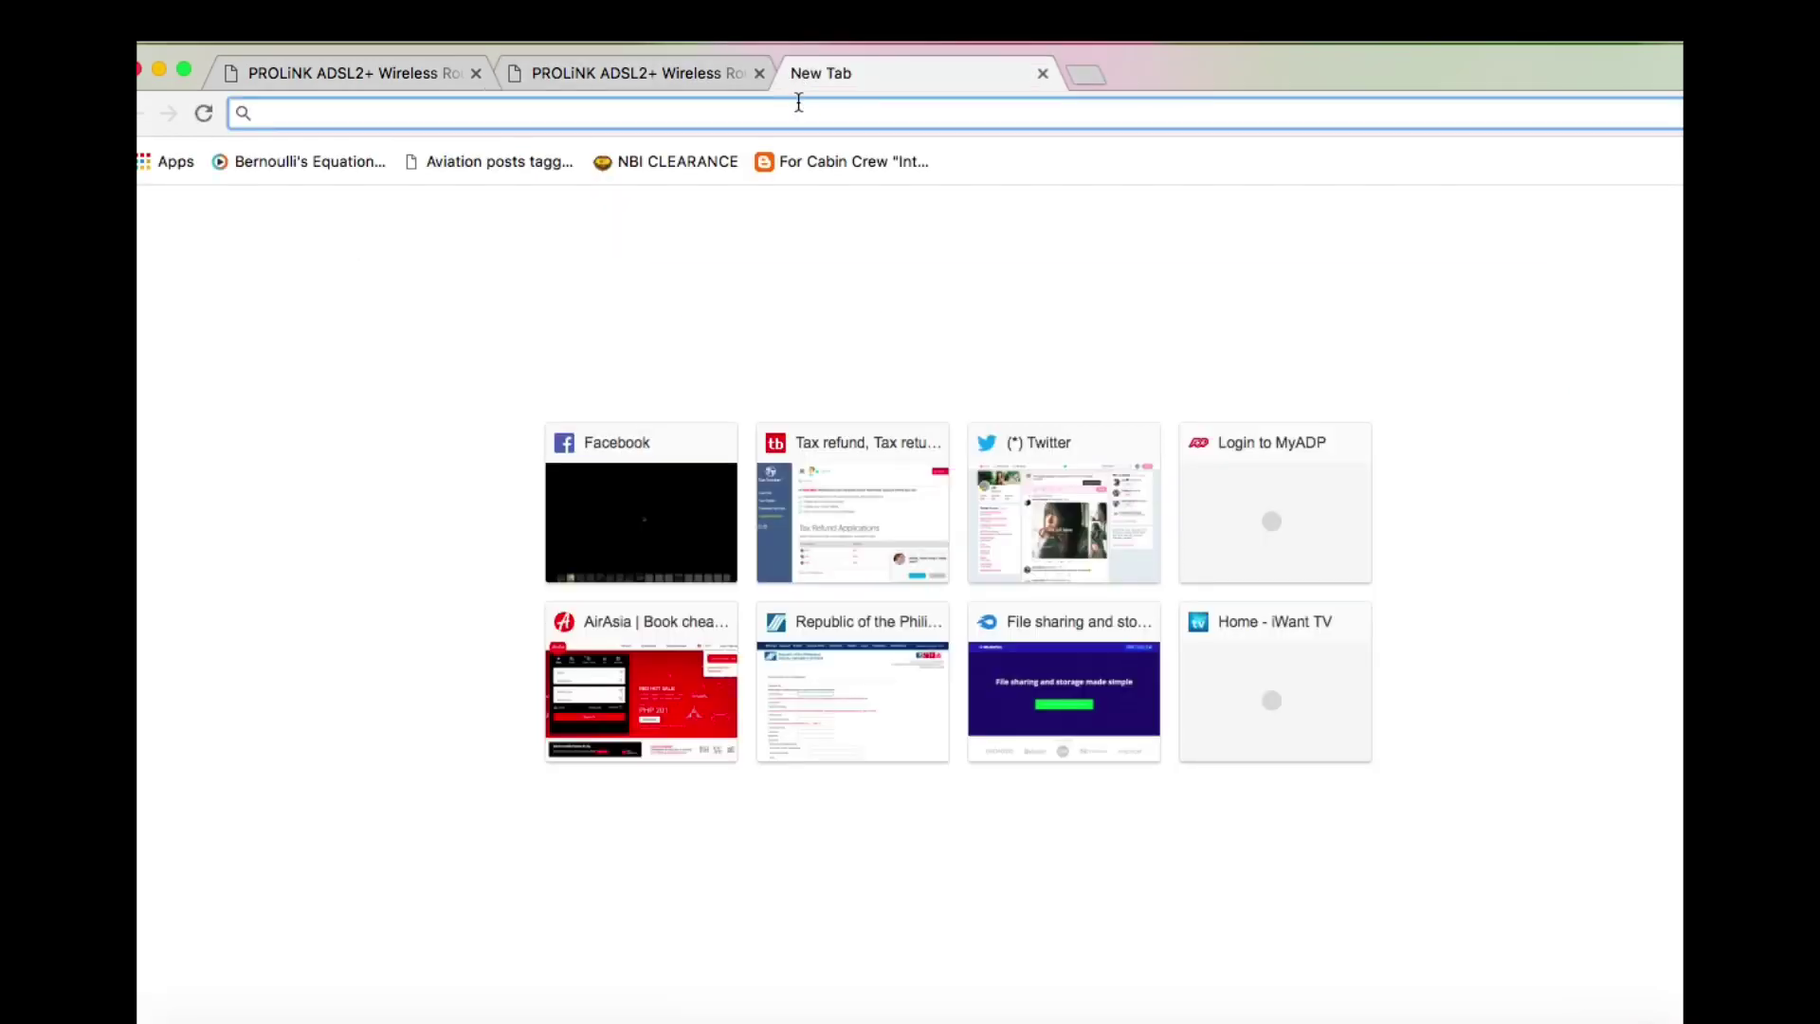
# Load the pasted pldtadmincel.htm address and log in with the admin user name and password
pyautogui.press('super+v')
pyautogui.press('Return')
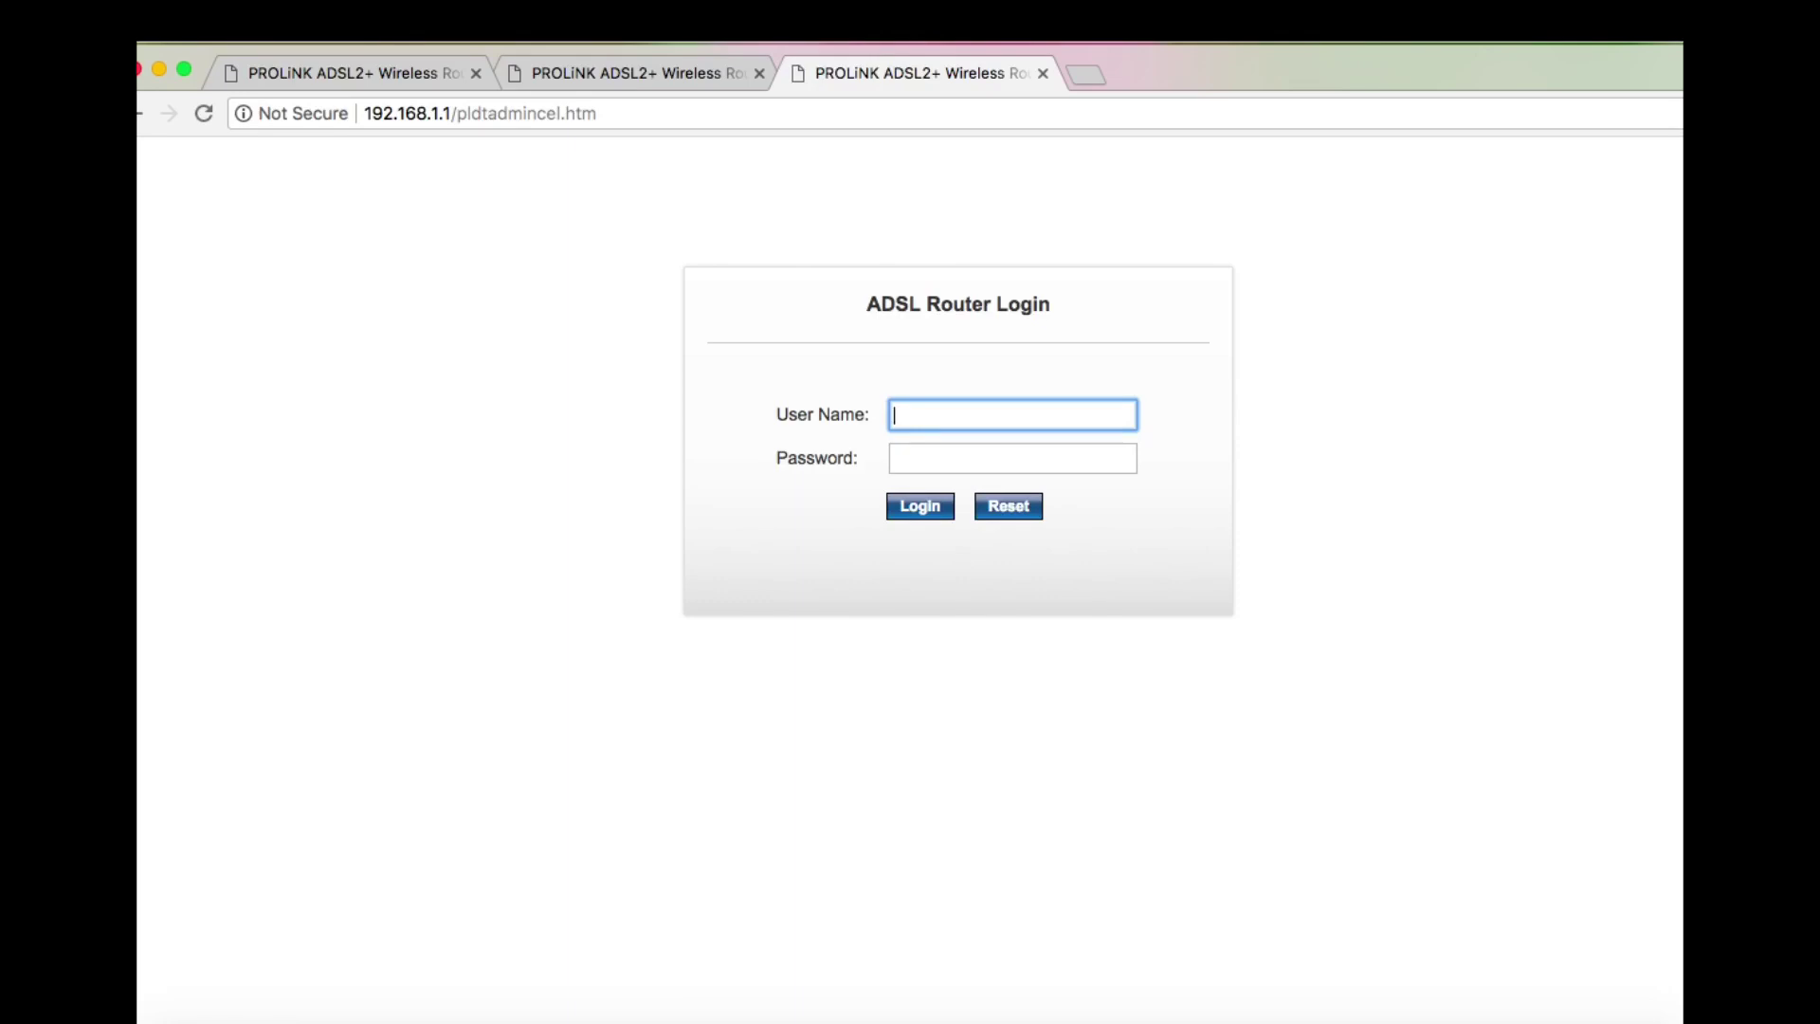
pyautogui.write('adminpldt')
pyautogui.press('Tab')
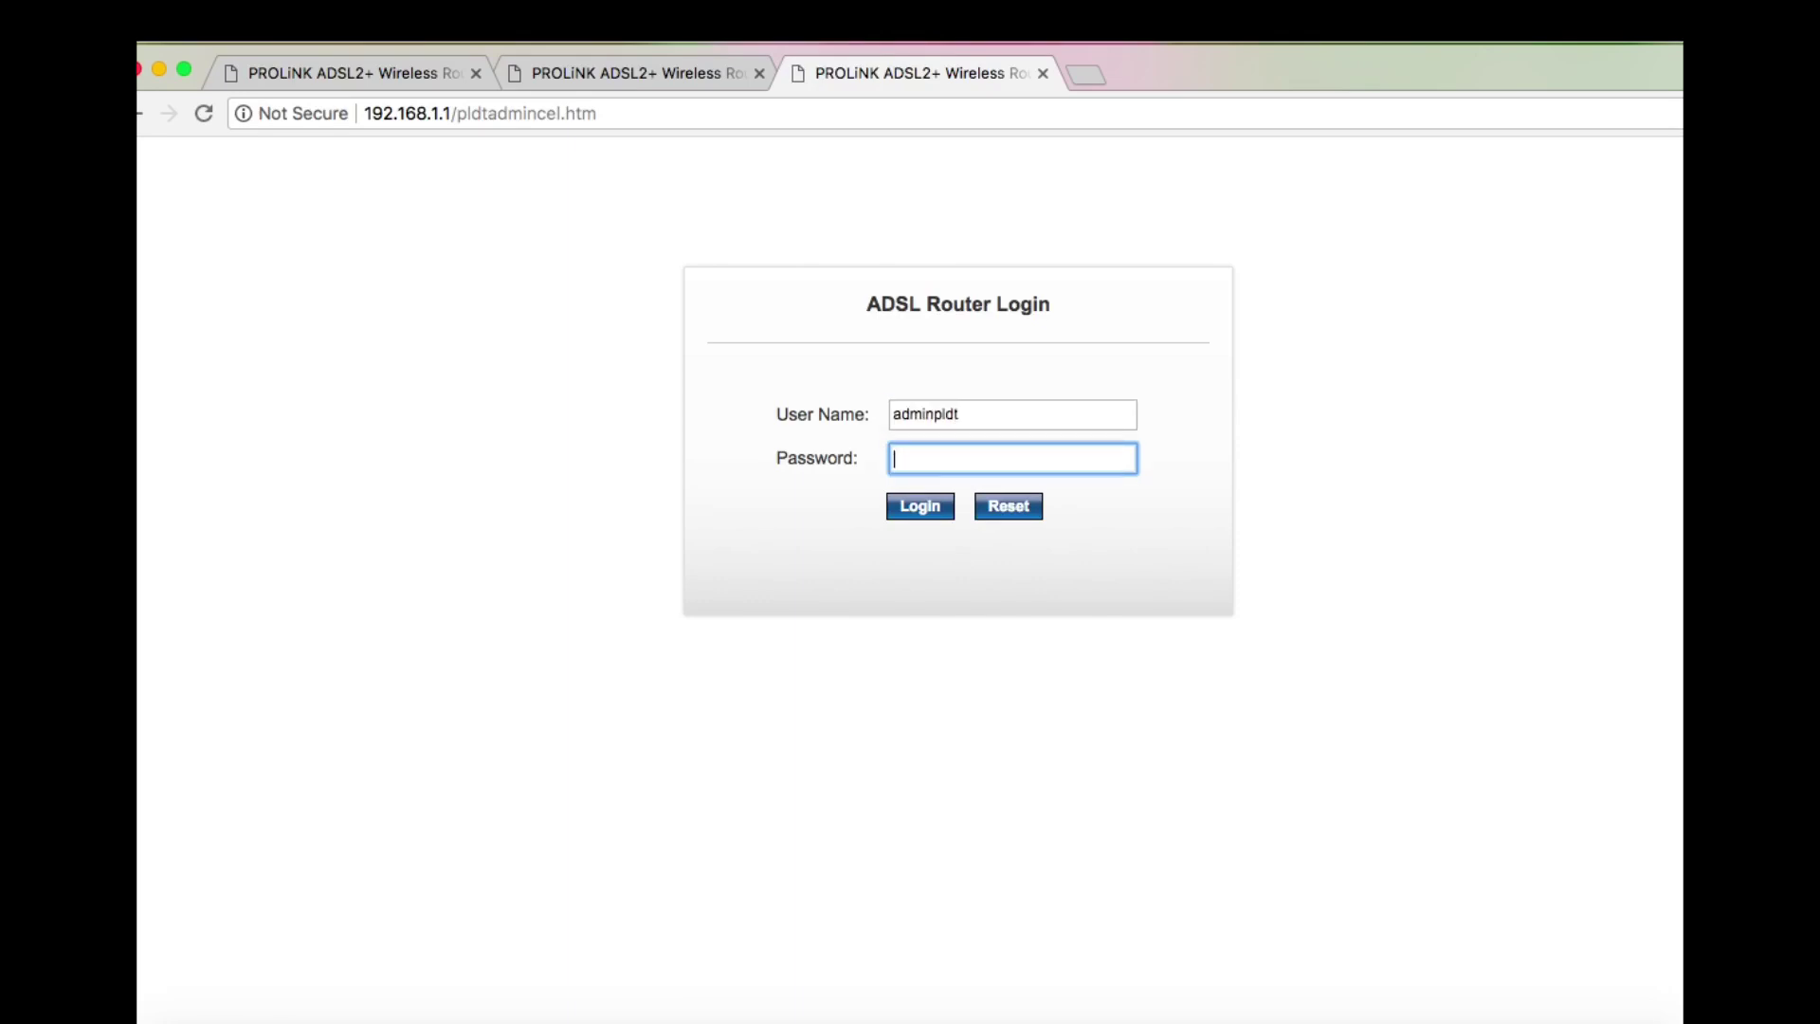
pyautogui.write('12345678')
pyautogui.press('BackSpace')
pyautogui.press('BackSpace')
pyautogui.press('BackSpace')
pyautogui.press('BackSpace')
pyautogui.press('BackSpace')
pyautogui.press('BackSpace')
pyautogui.press('BackSpace')
pyautogui.write('2345678')
pyautogui.press('Return')
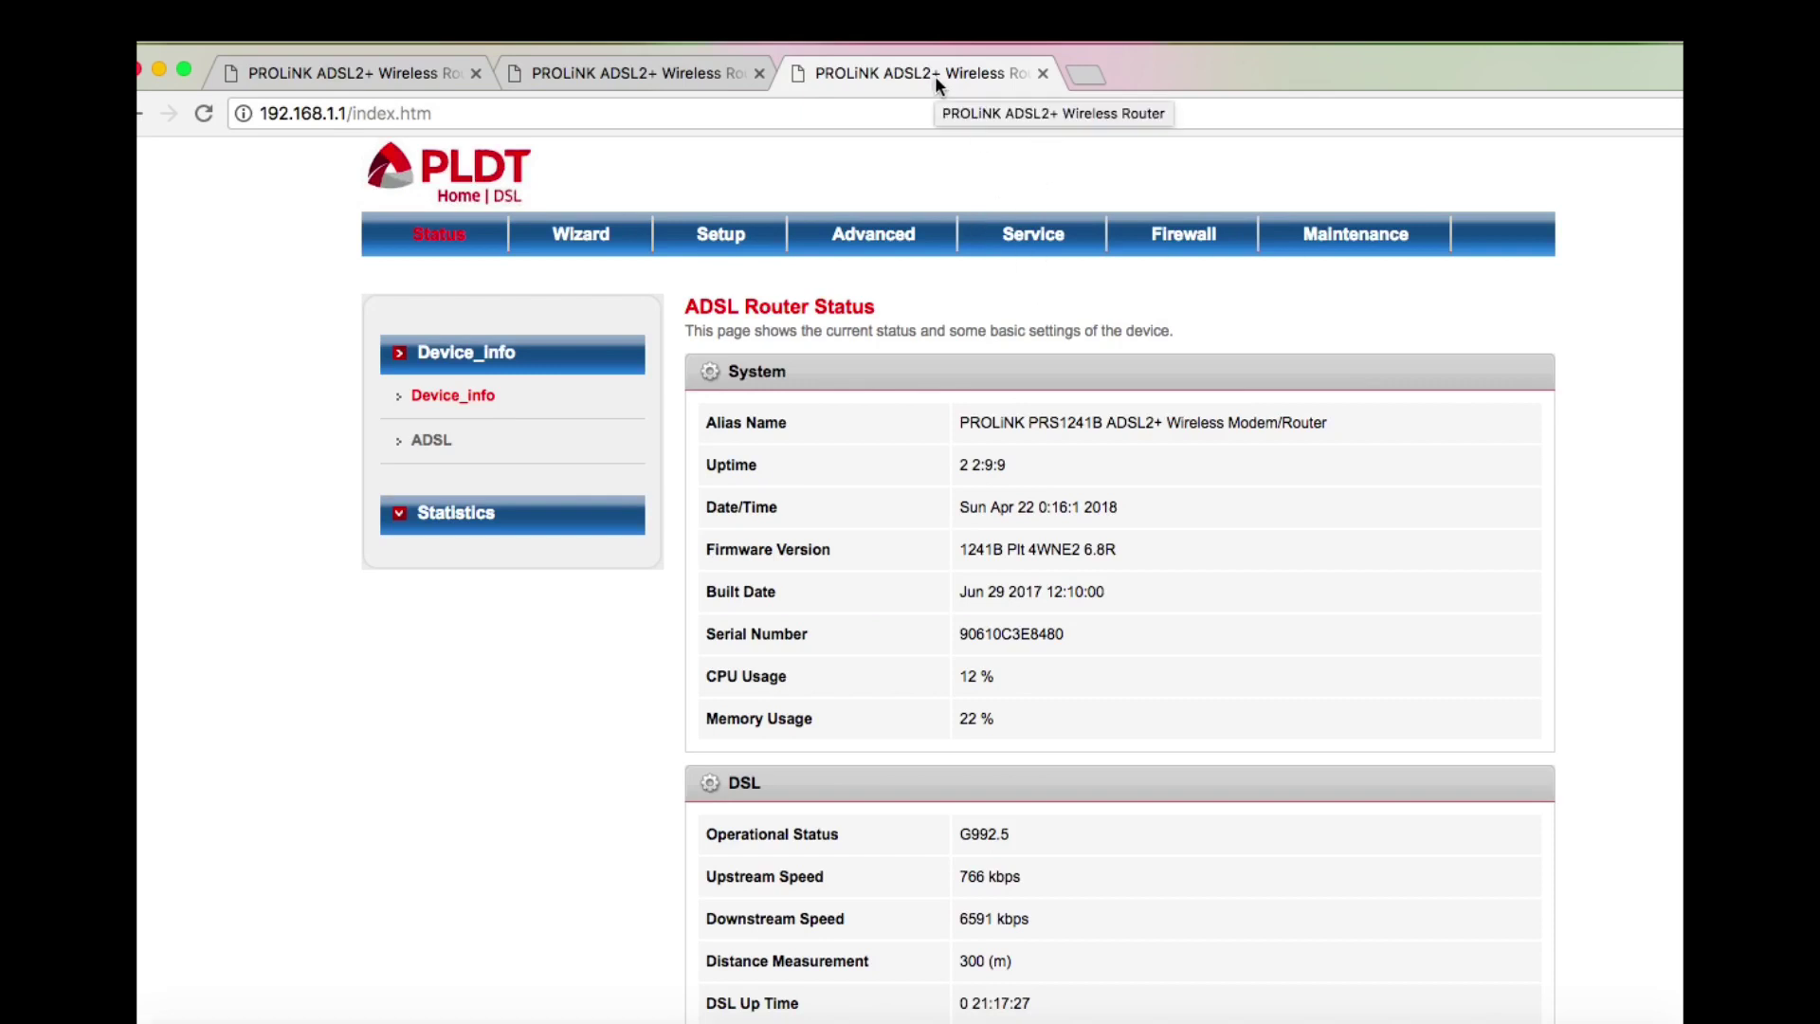
# Go to Advanced > QoS > Traffic Shaping, then return to the other router admin tab
pyautogui.click(907, 241)
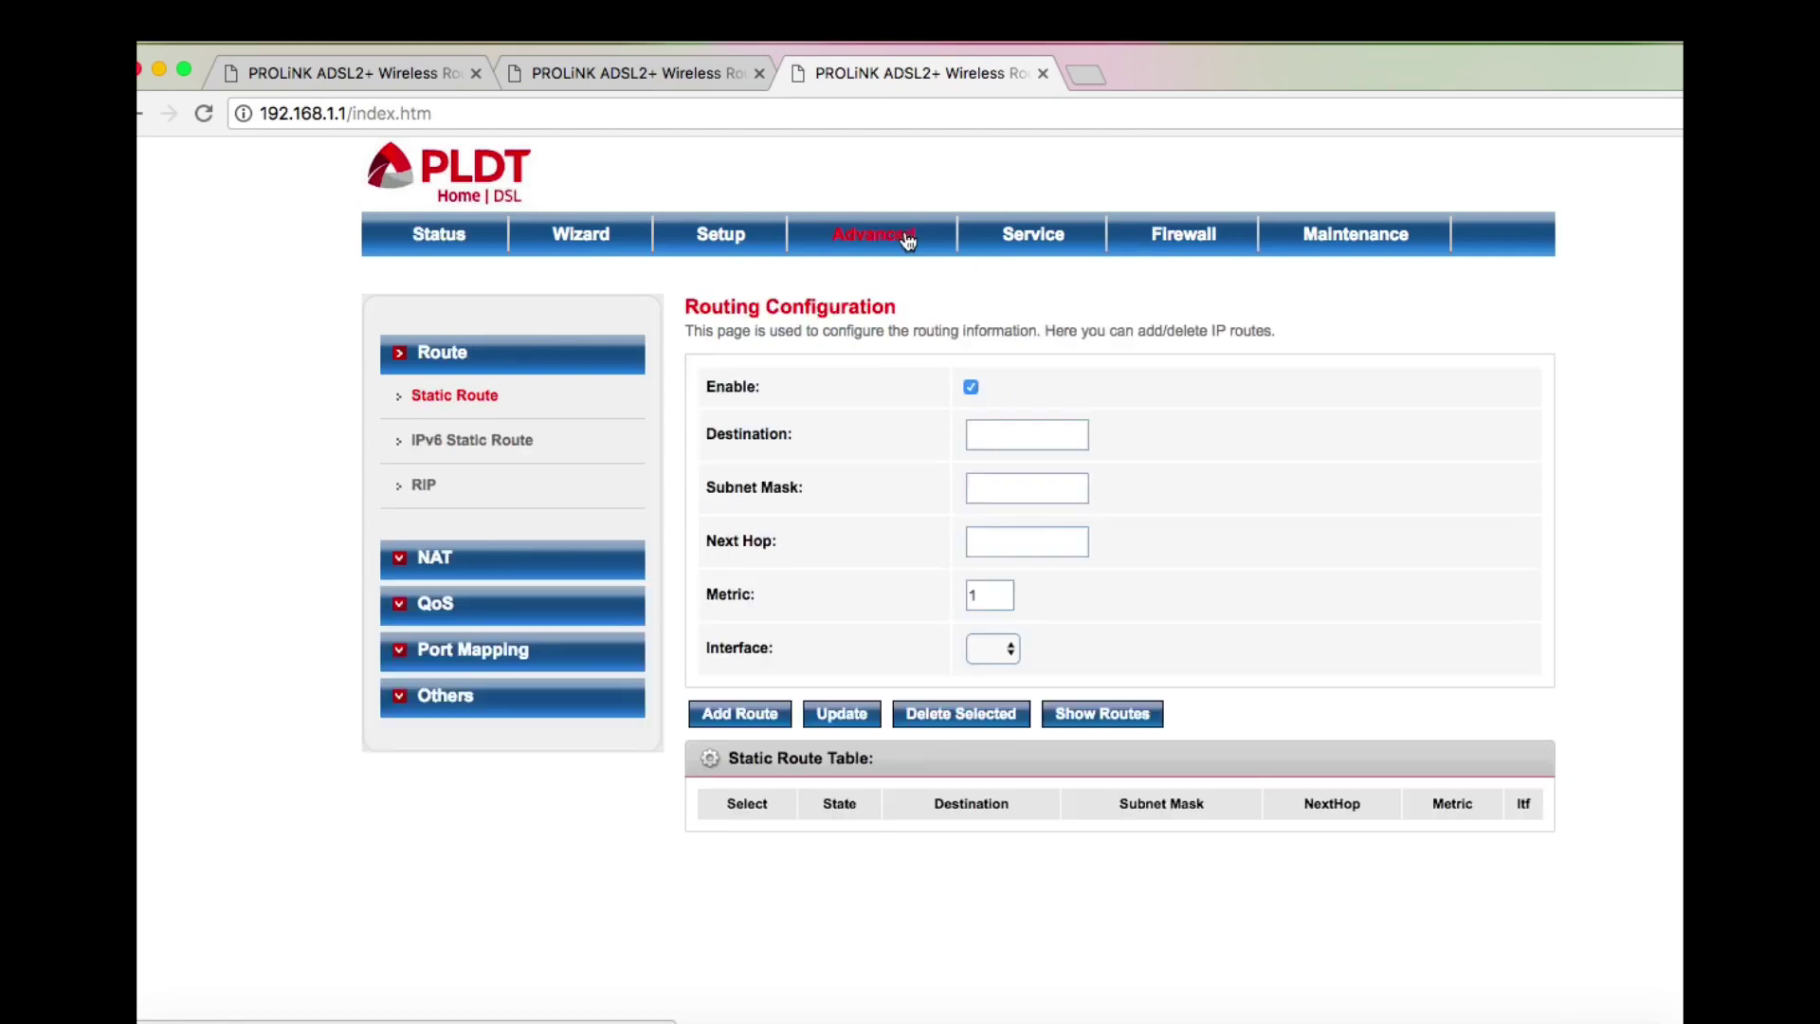
pyautogui.click(441, 605)
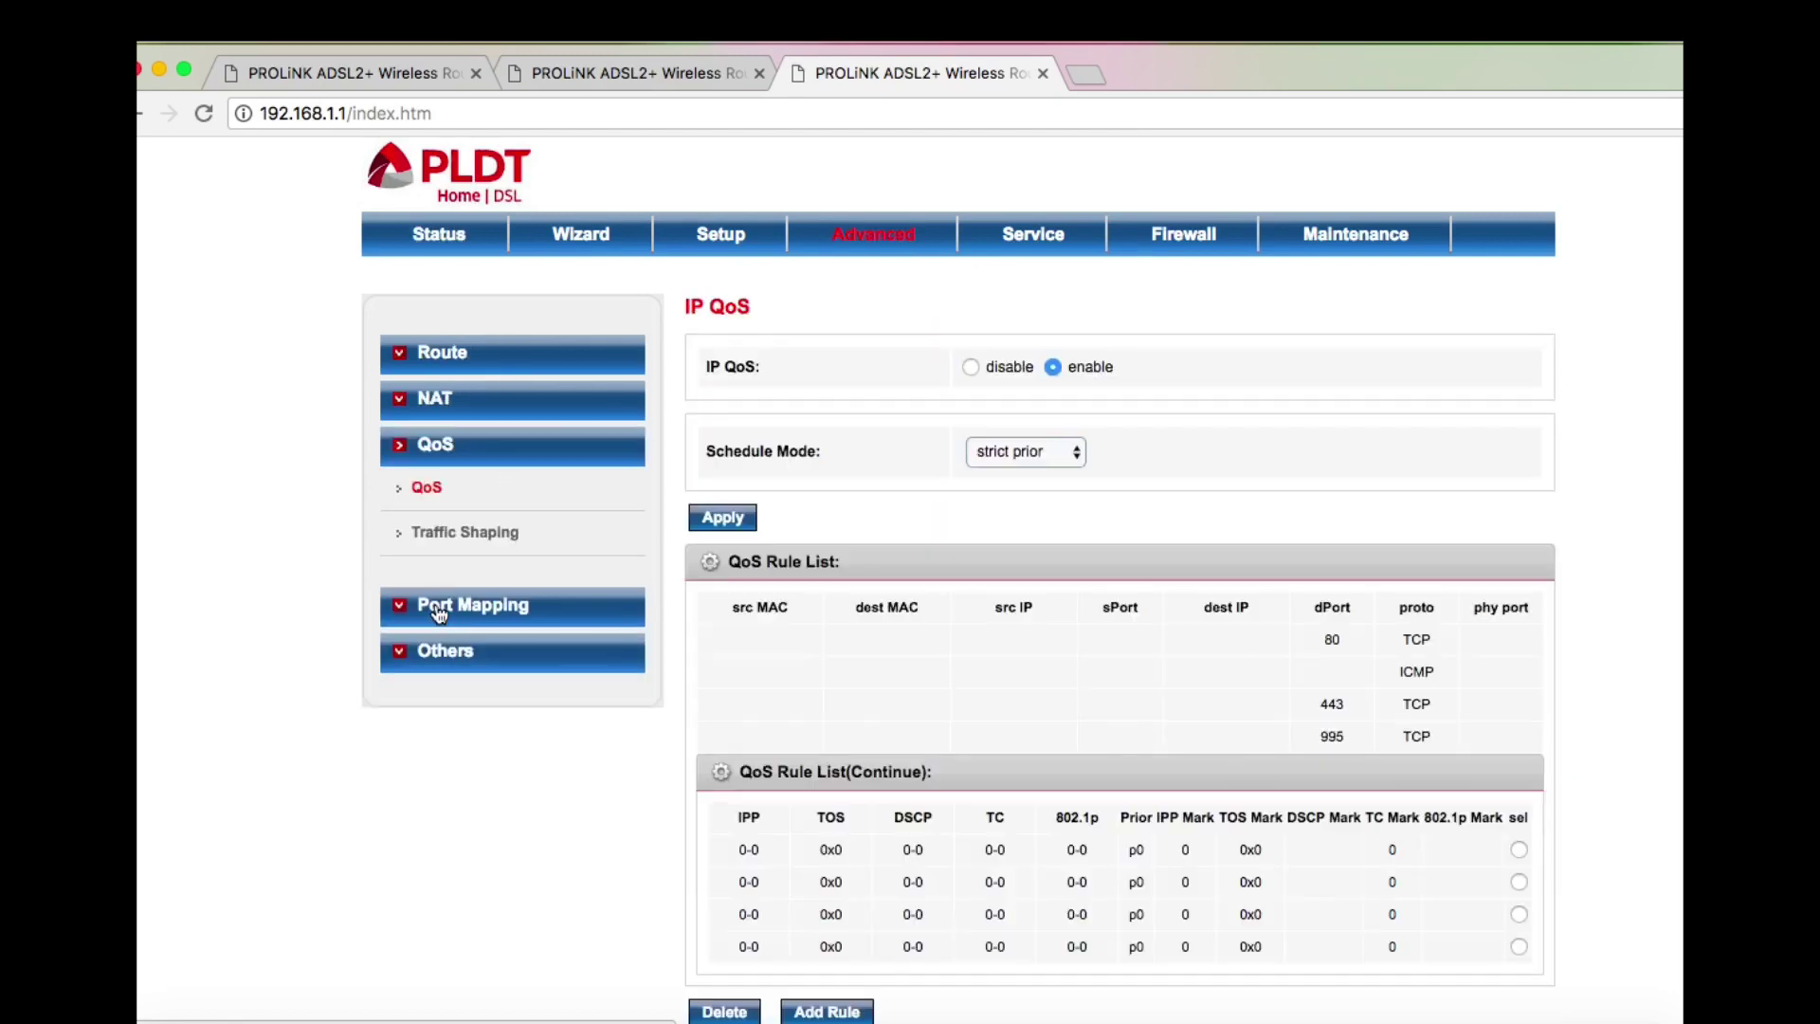
pyautogui.click(499, 536)
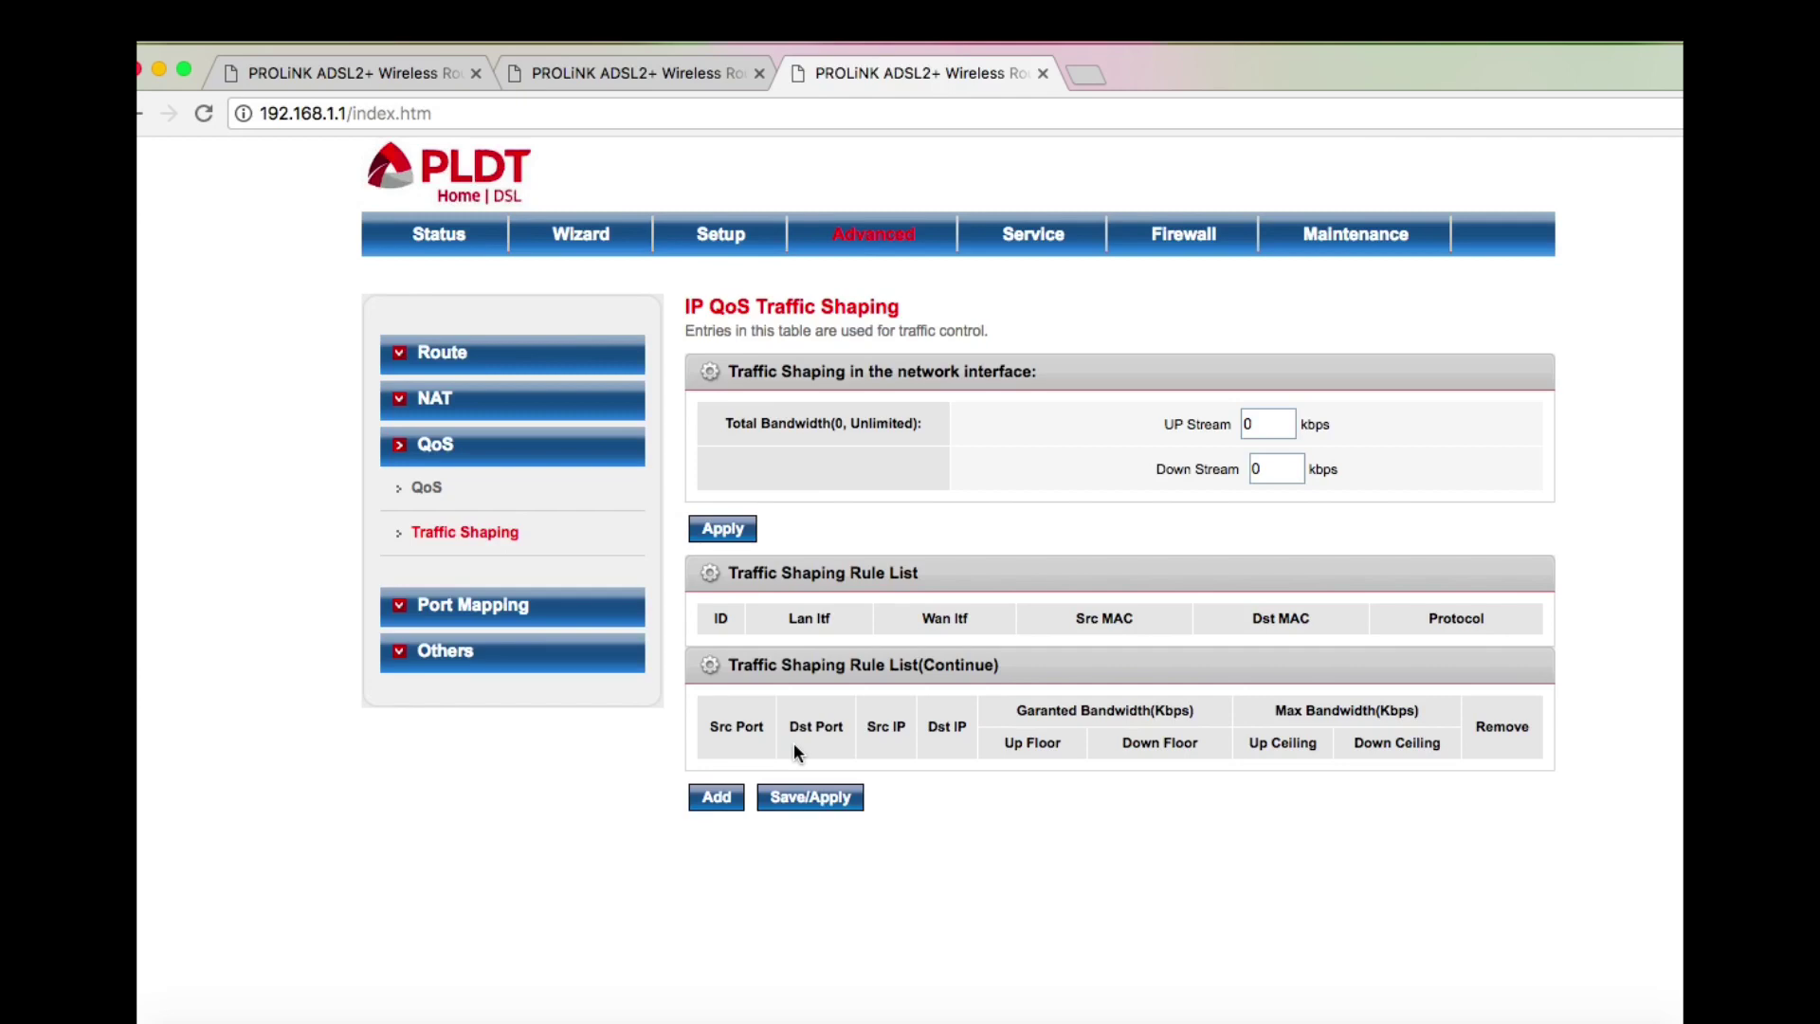
pyautogui.click(686, 73)
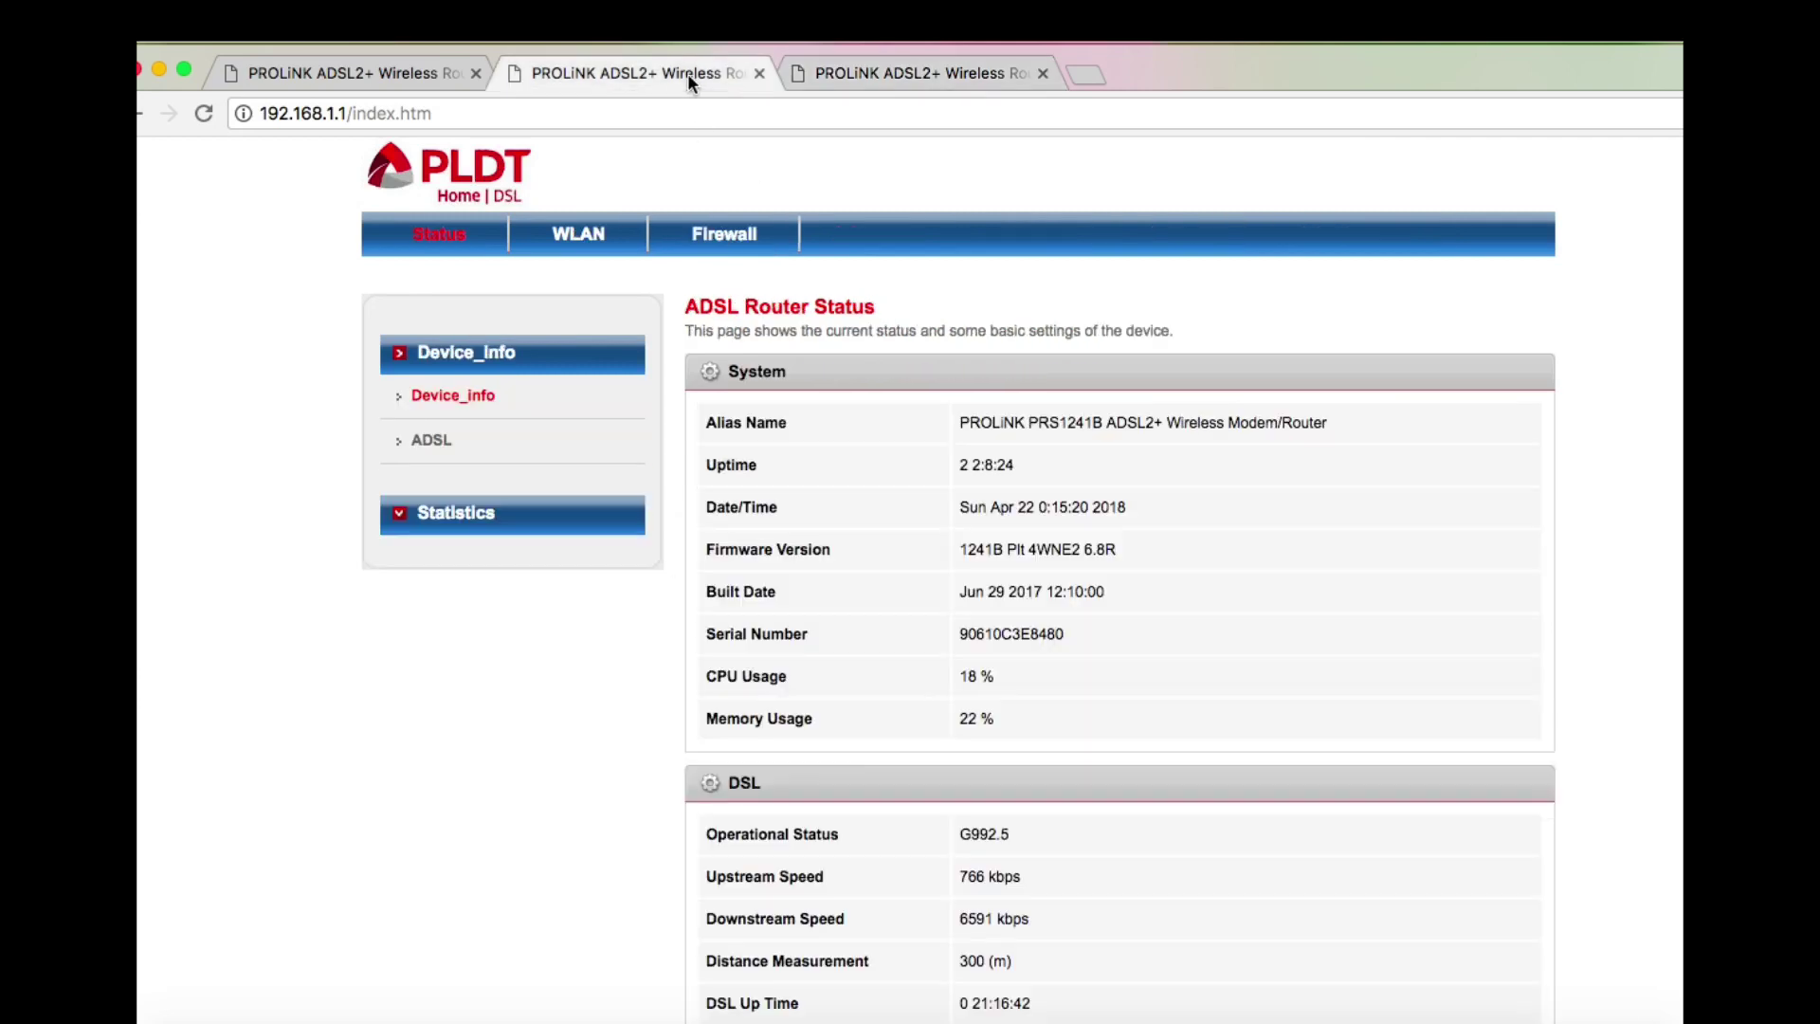
# Check the WLAN Active Wireless Client Table's MACs against the Notes list, then close the table
pyautogui.click(575, 241)
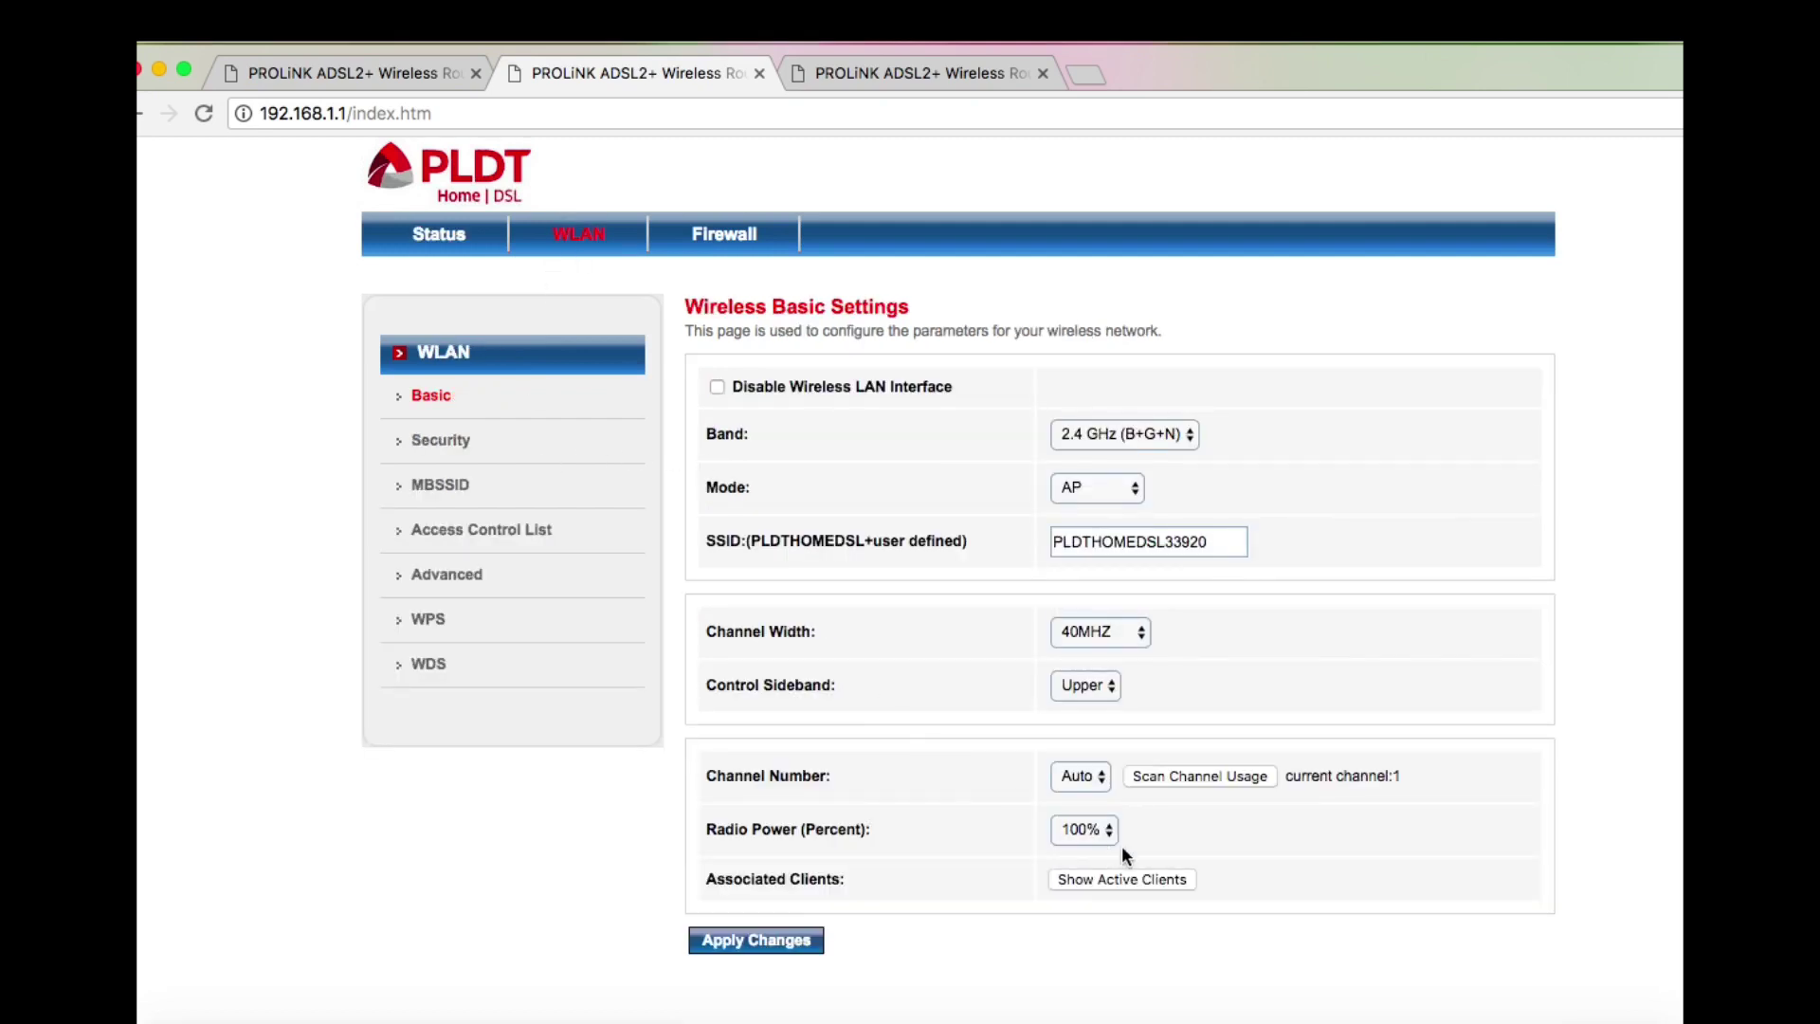
pyautogui.click(1116, 880)
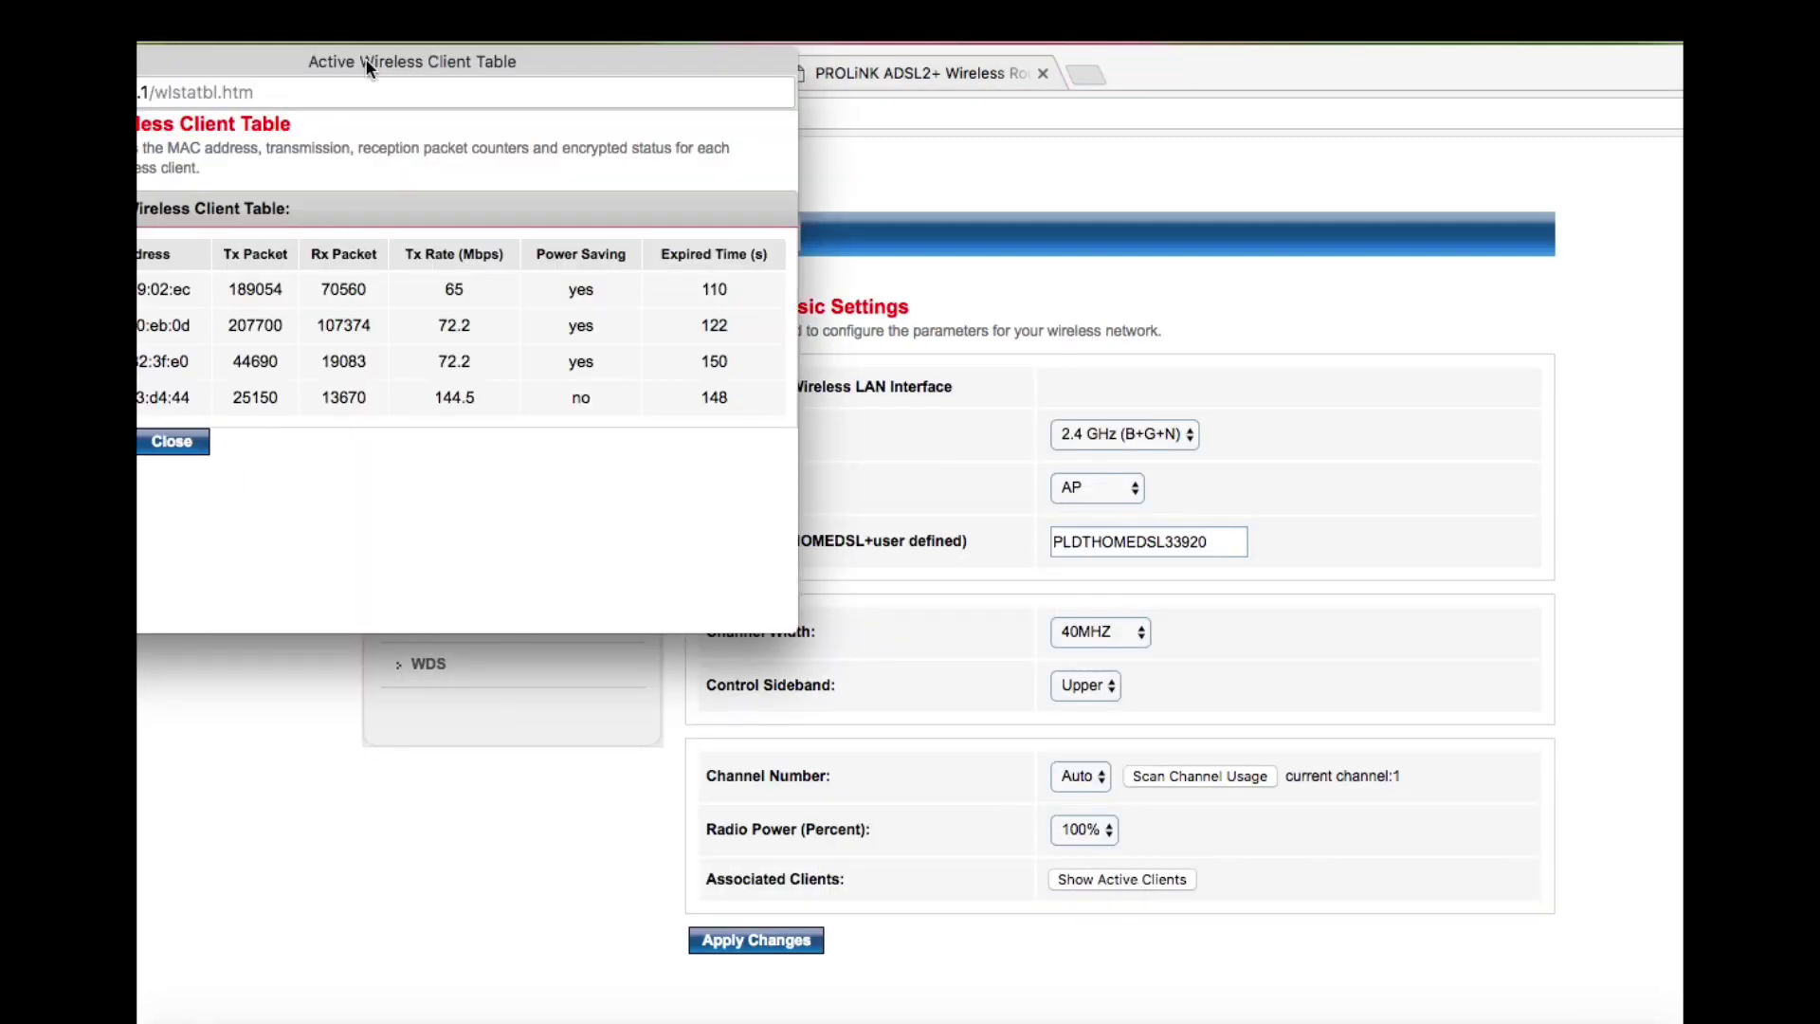
pyautogui.moveTo(366, 59); pyautogui.dragTo(823, 179)
pyautogui.click(558, 579)
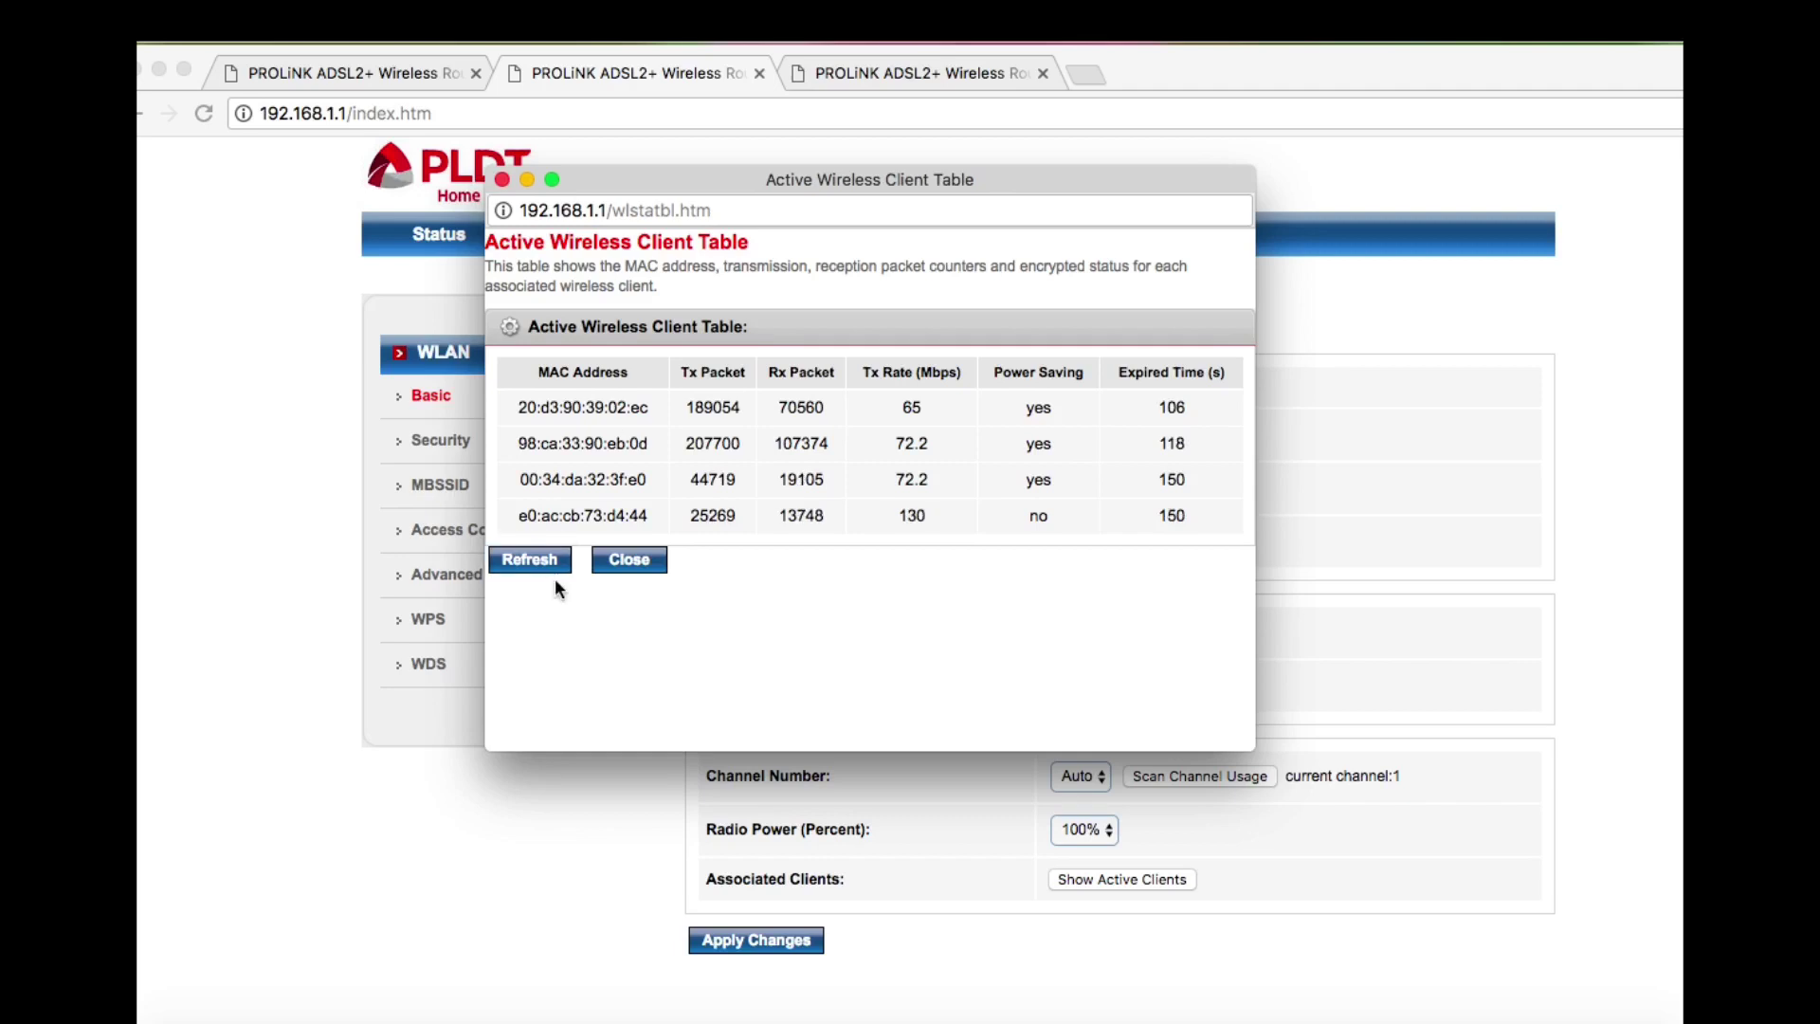
pyautogui.click(547, 561)
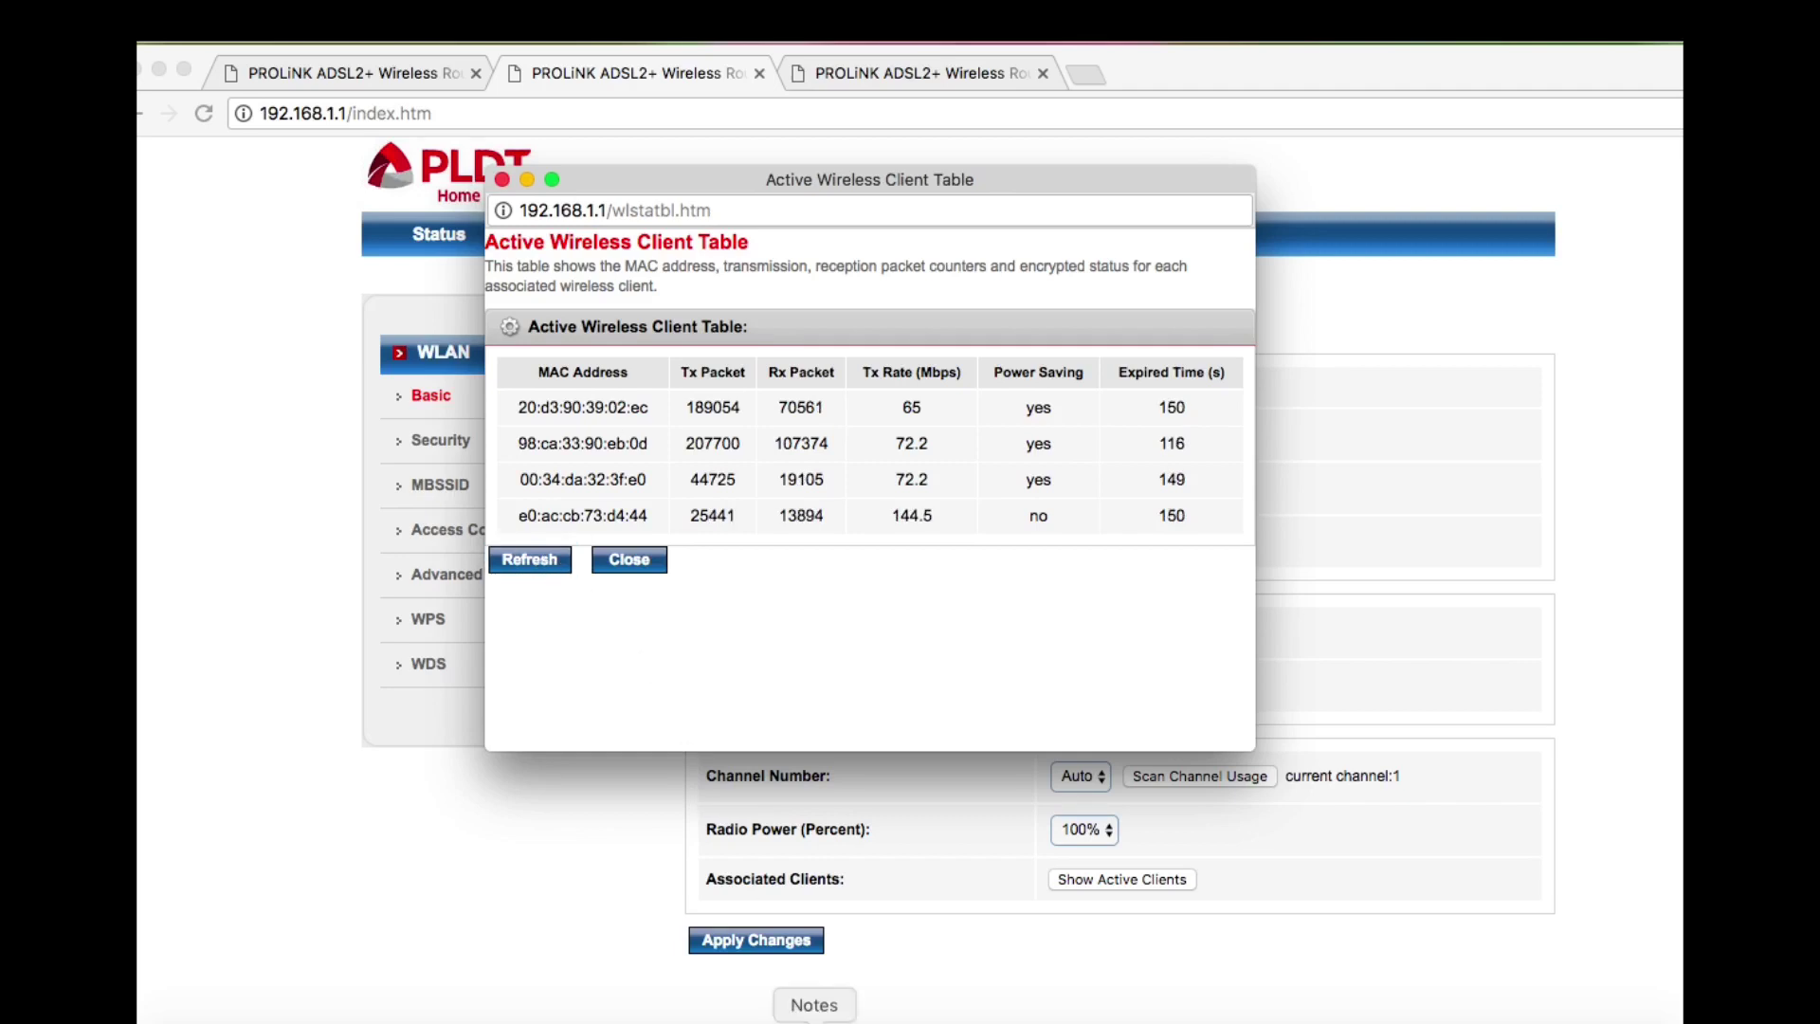
pyautogui.click(814, 1021)
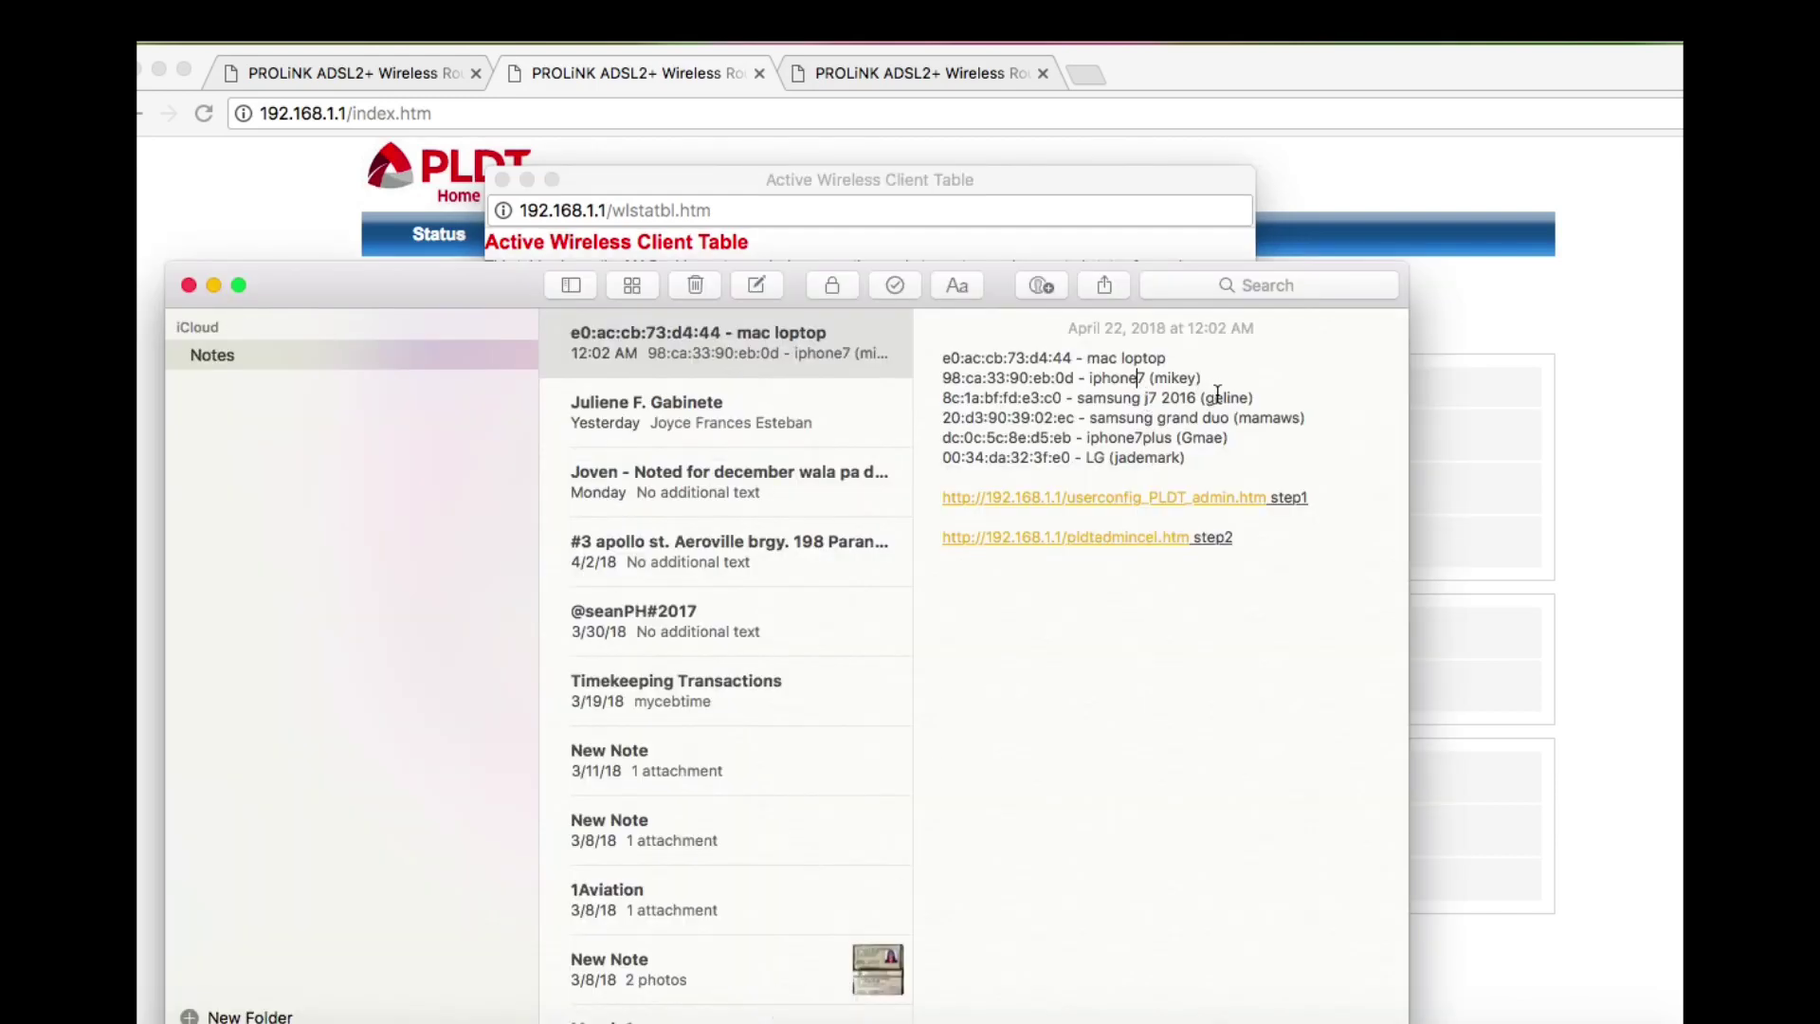
pyautogui.click(1024, 205)
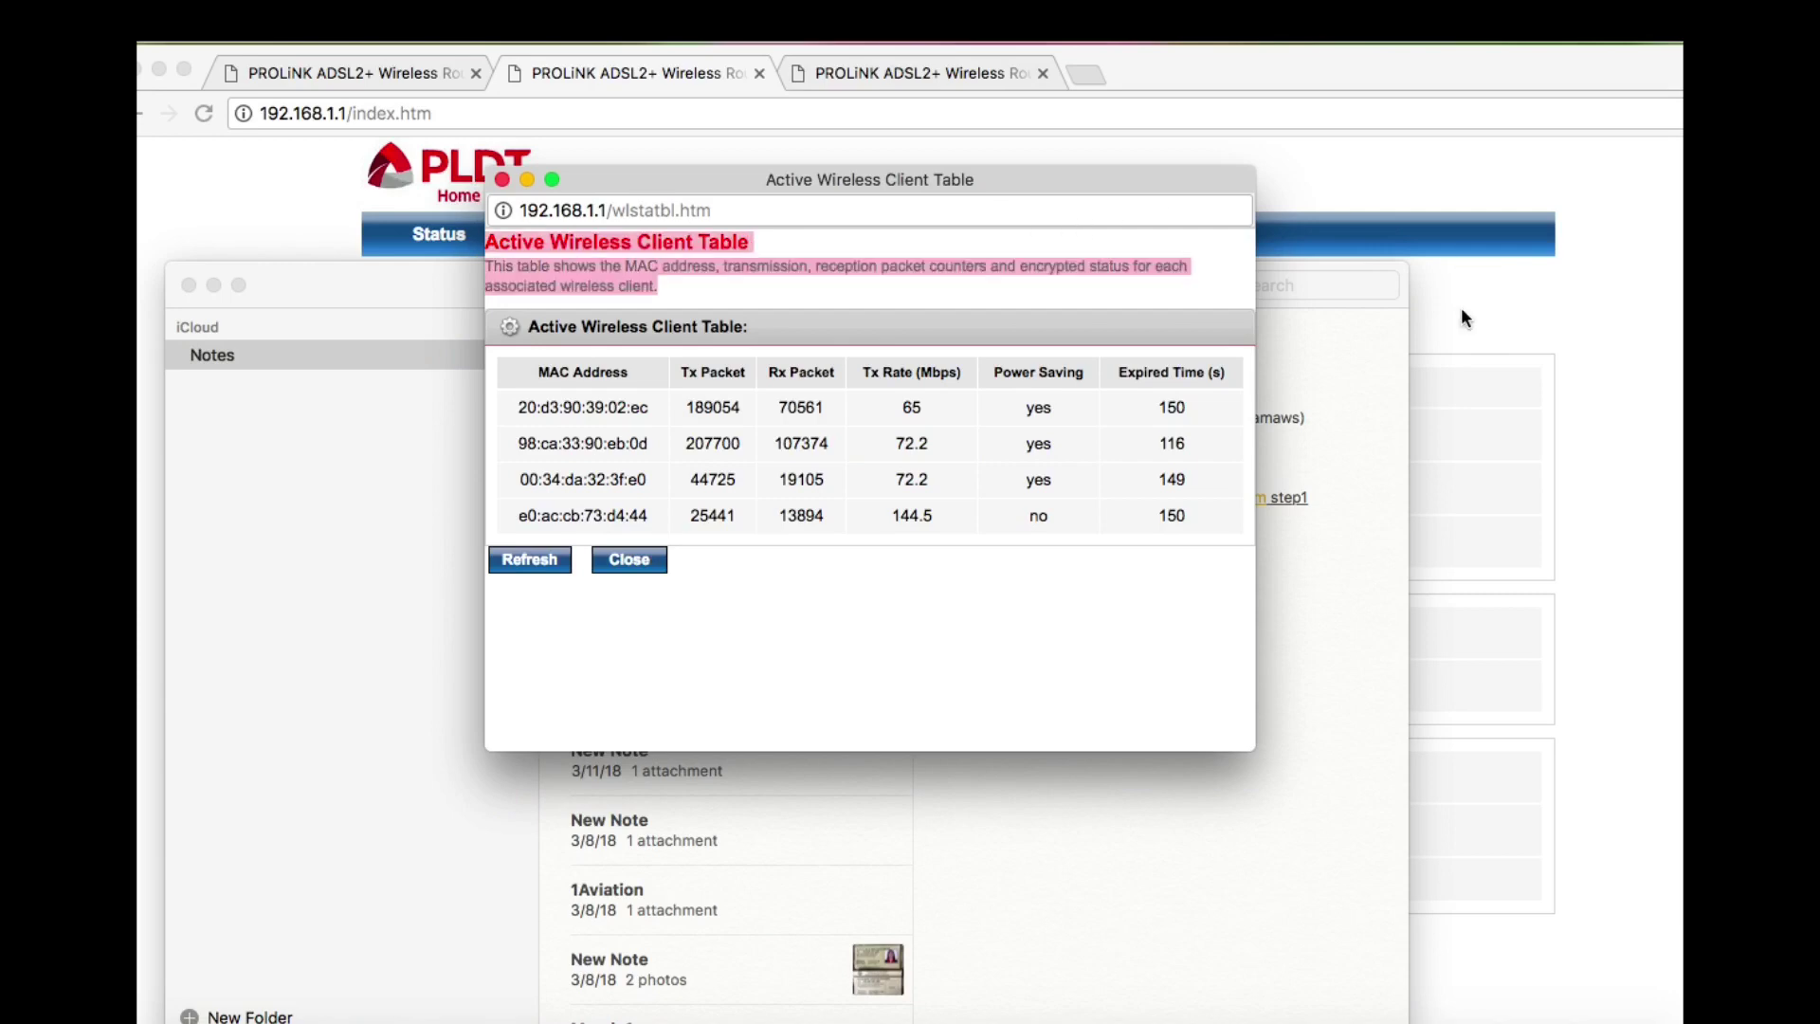
pyautogui.moveTo(1088, 182); pyautogui.dragTo(1147, 489)
pyautogui.click(1202, 390)
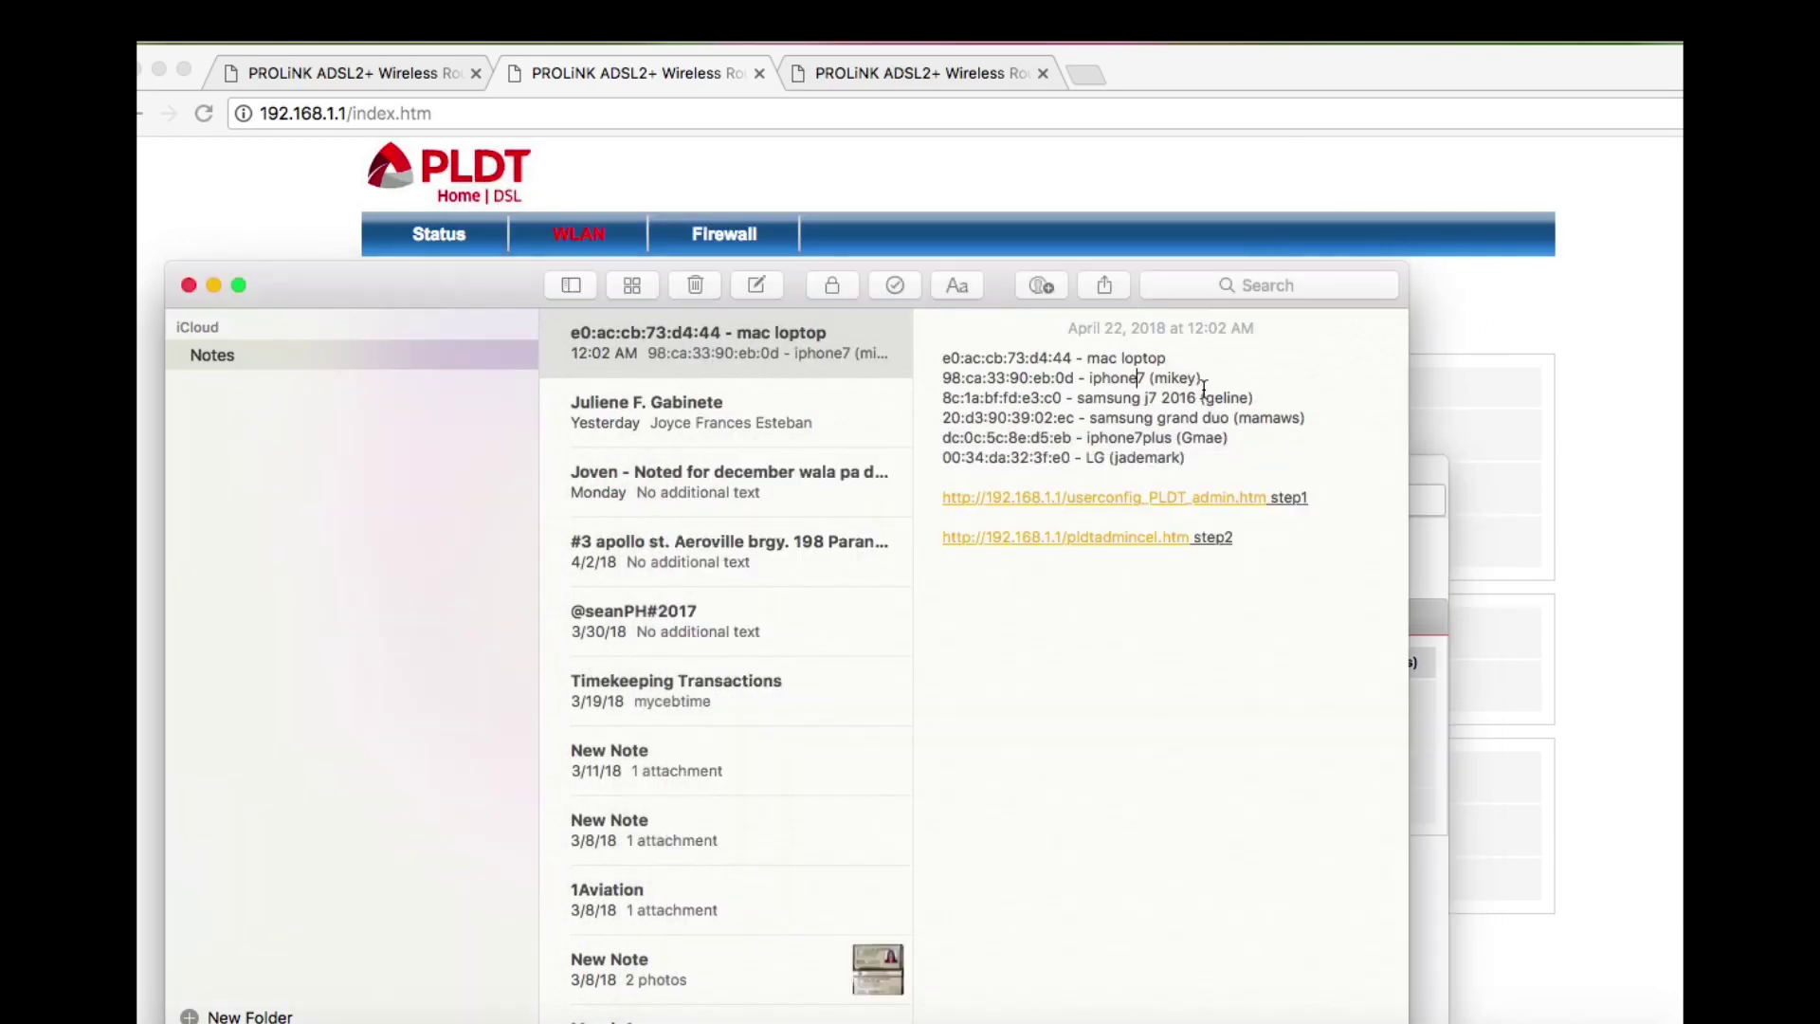
pyautogui.click(1426, 580)
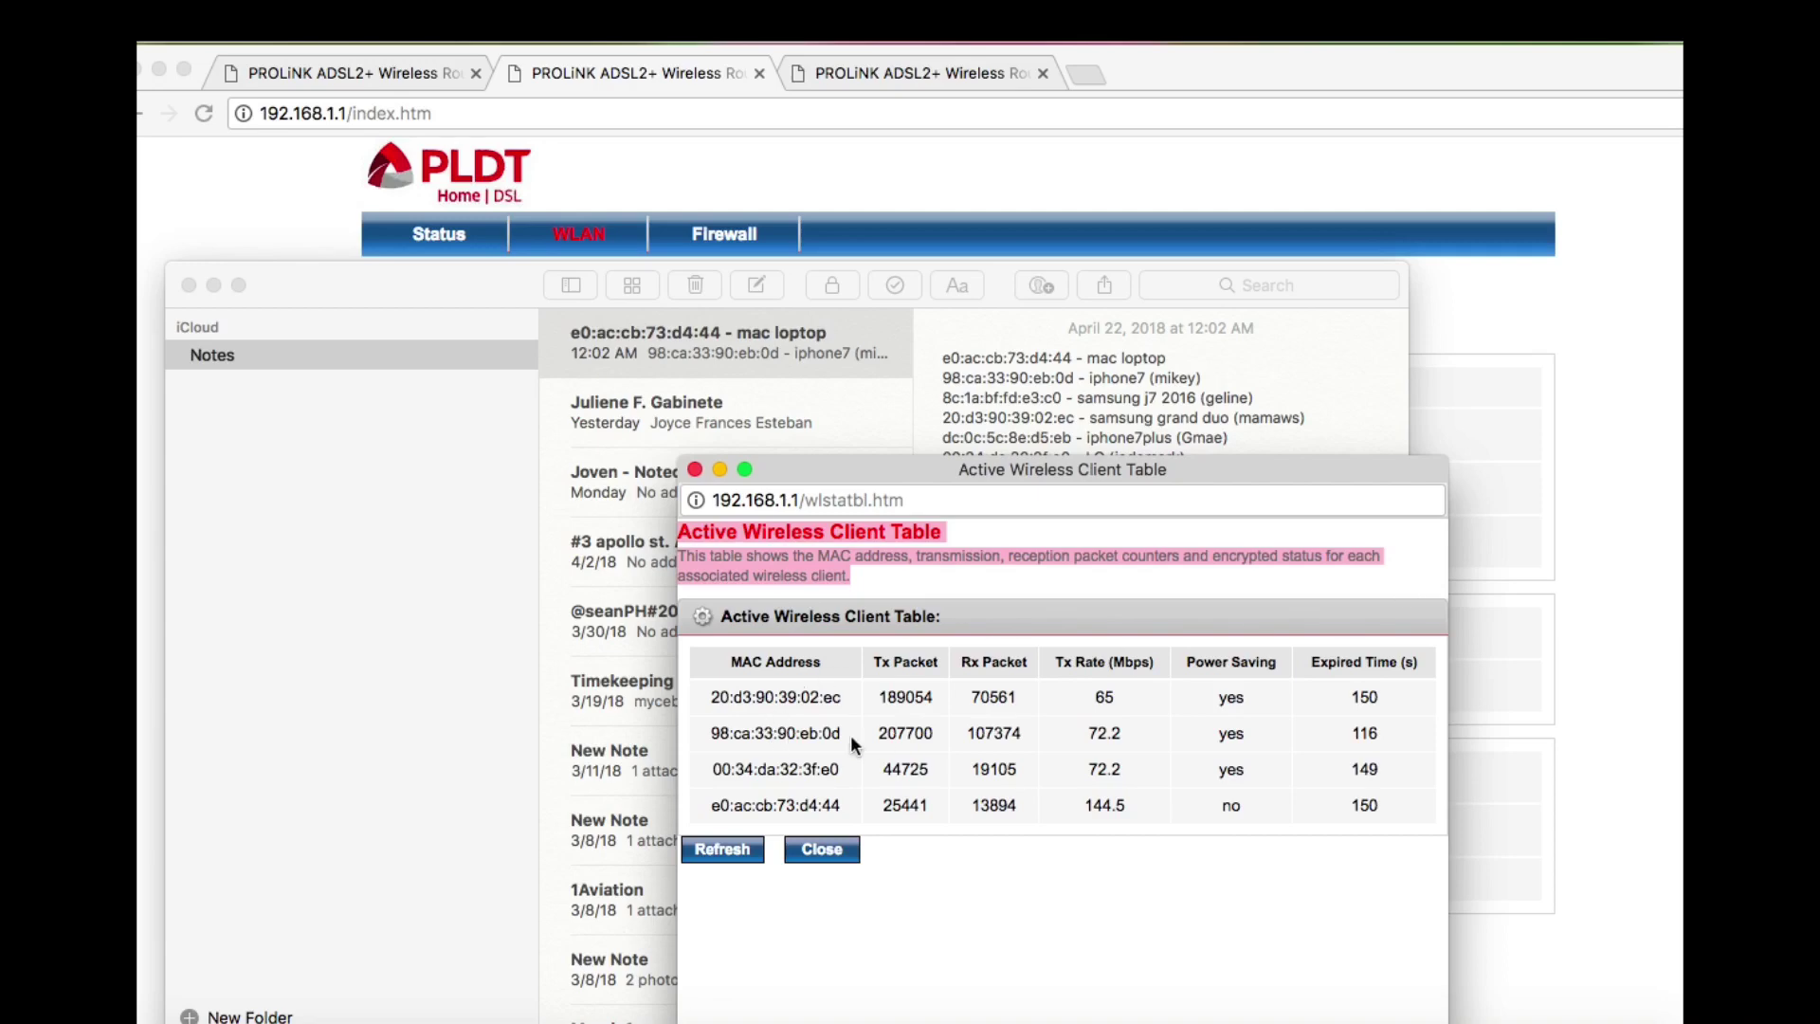
pyautogui.click(695, 470)
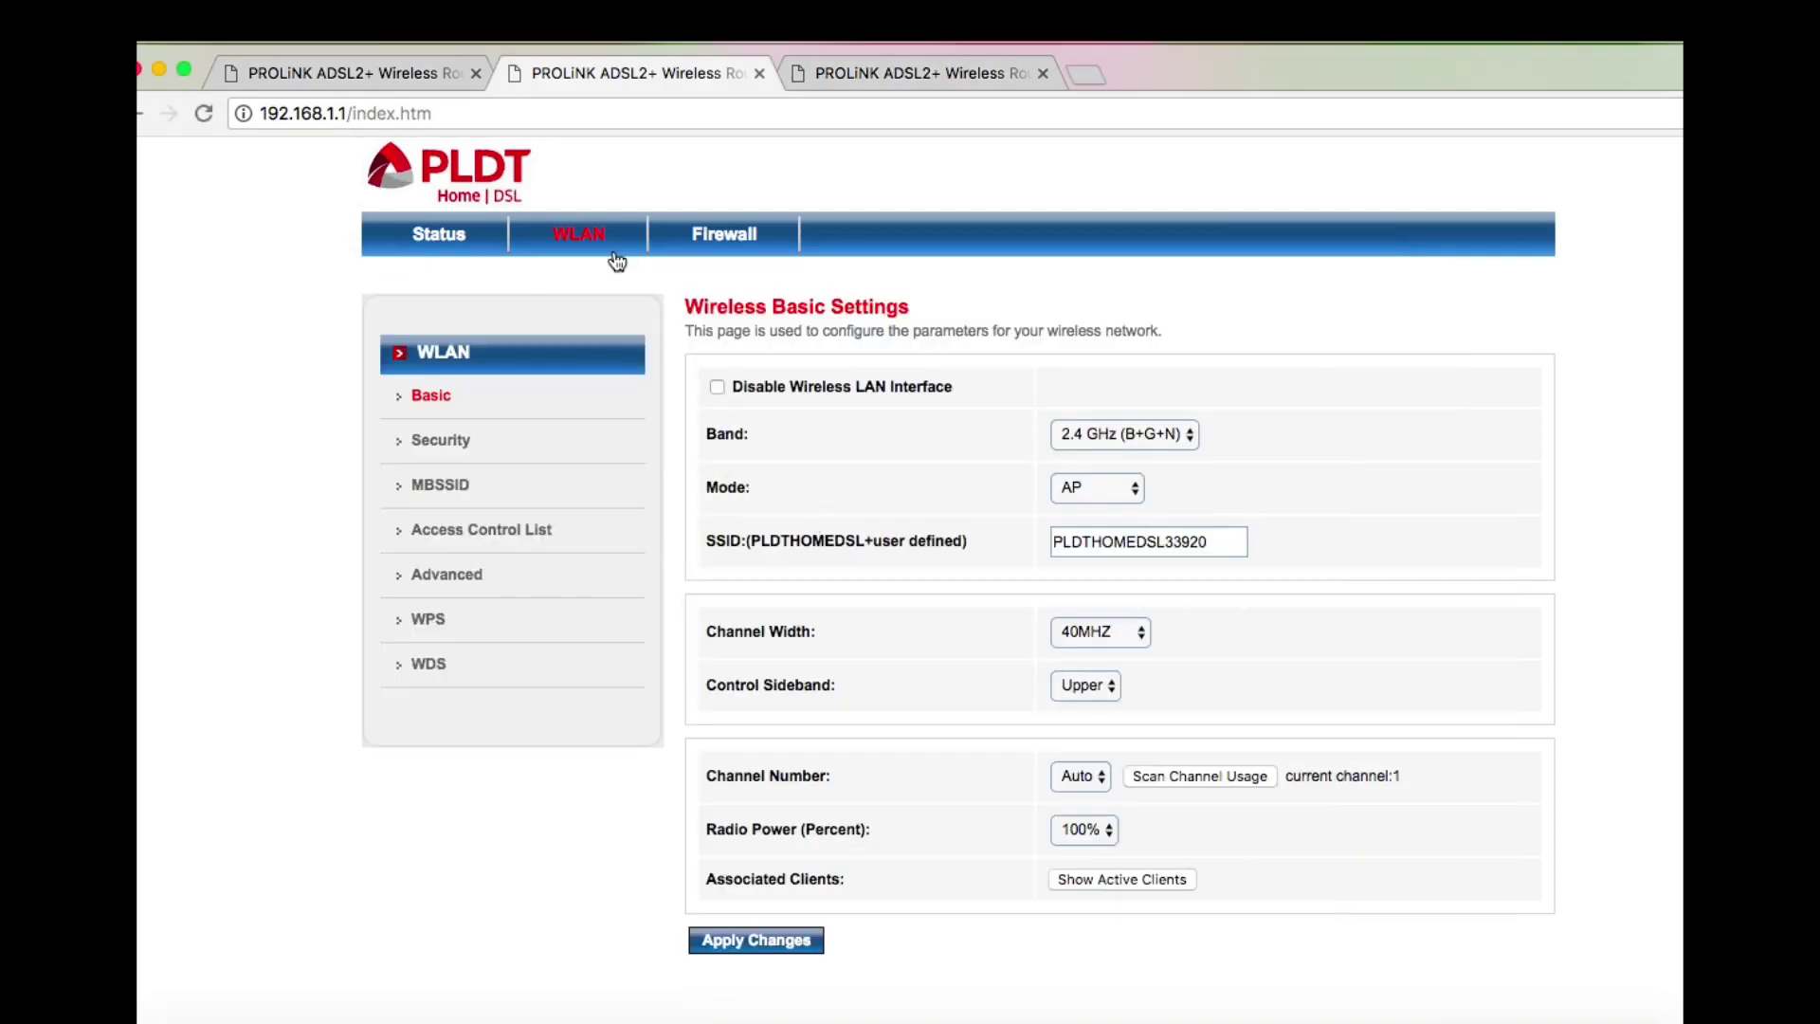
# Start a new Traffic Shaping rule and set its WAN Interface to a0
pyautogui.click(949, 68)
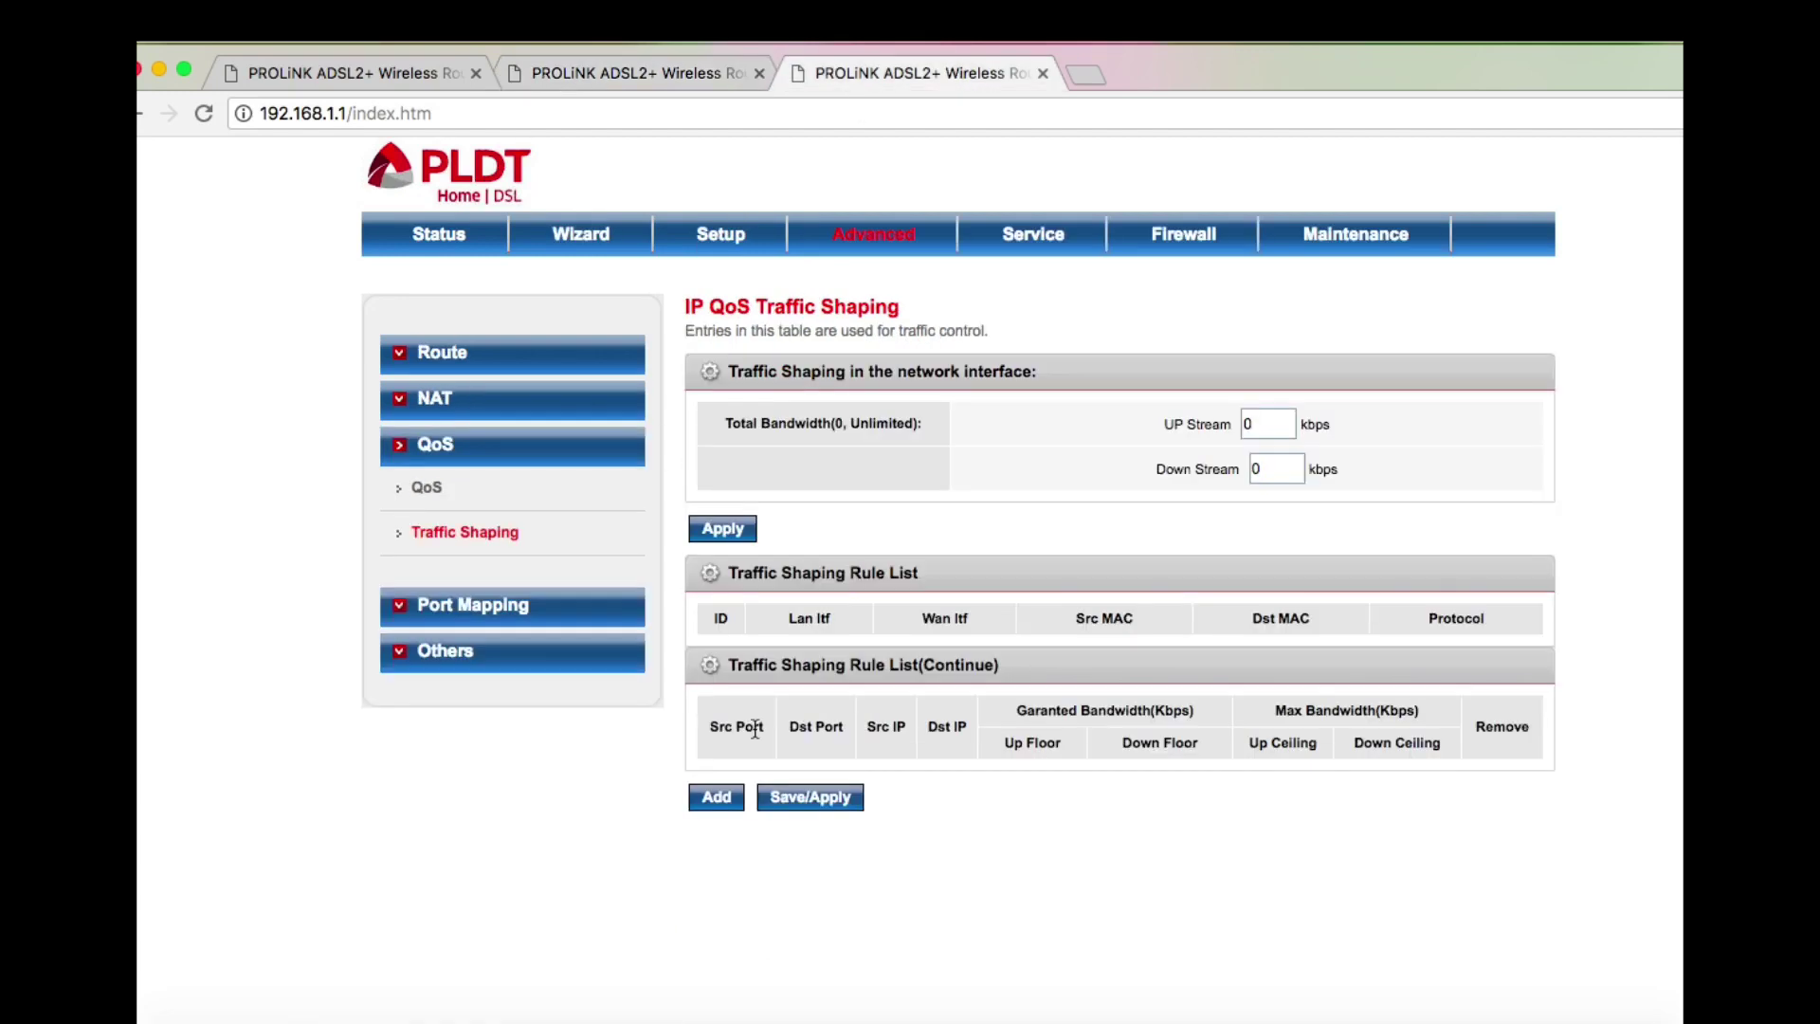
pyautogui.click(729, 811)
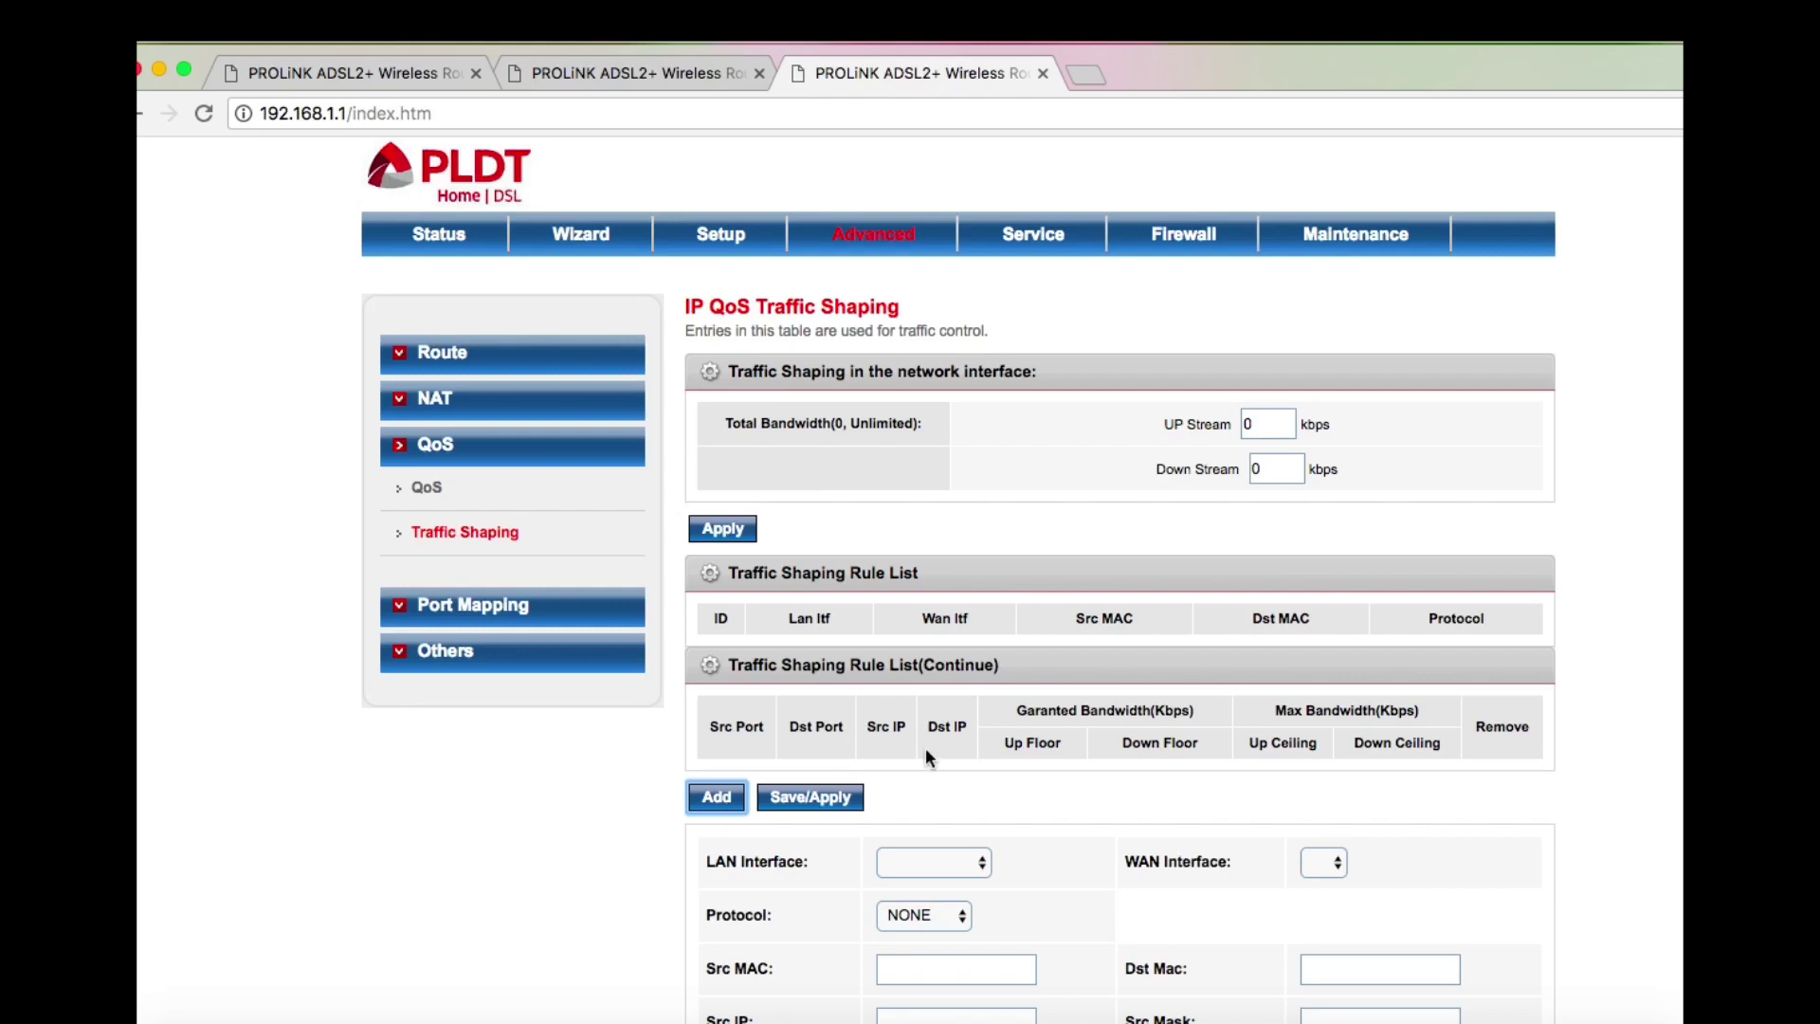
pyautogui.scroll(-5, 925, 747)
pyautogui.scroll(-1, 926, 747)
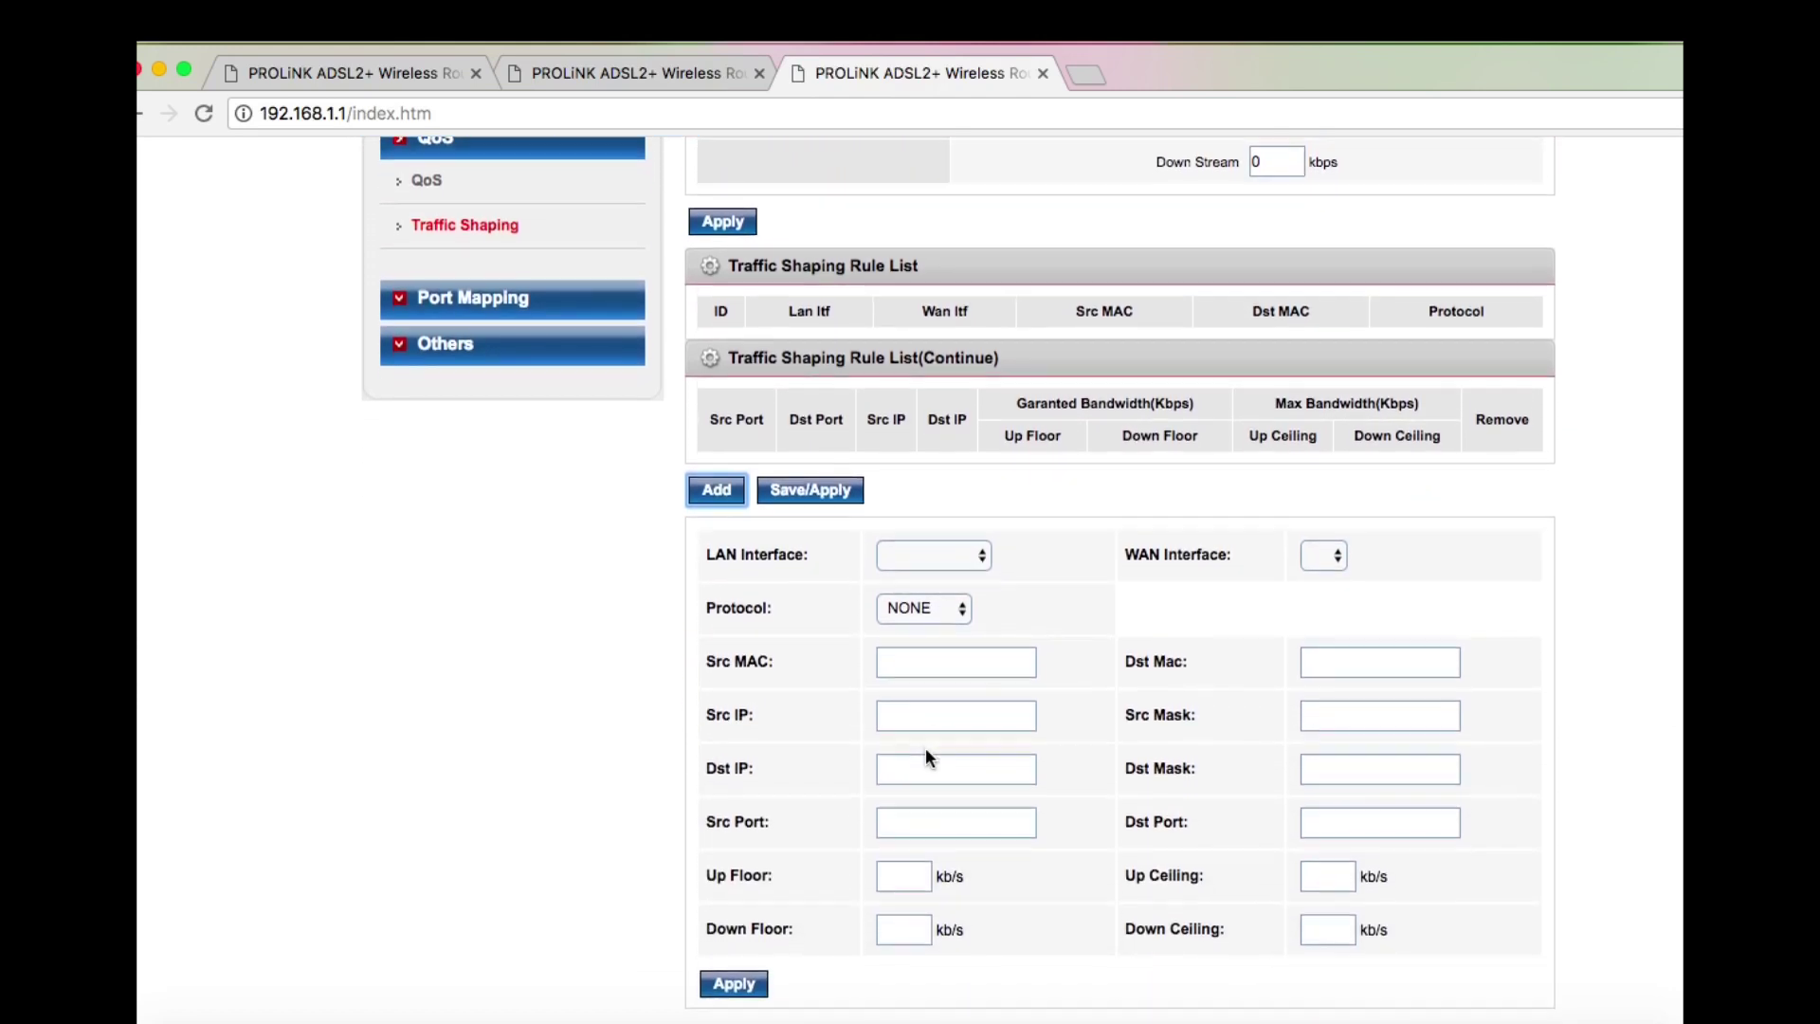
pyautogui.click(1323, 559)
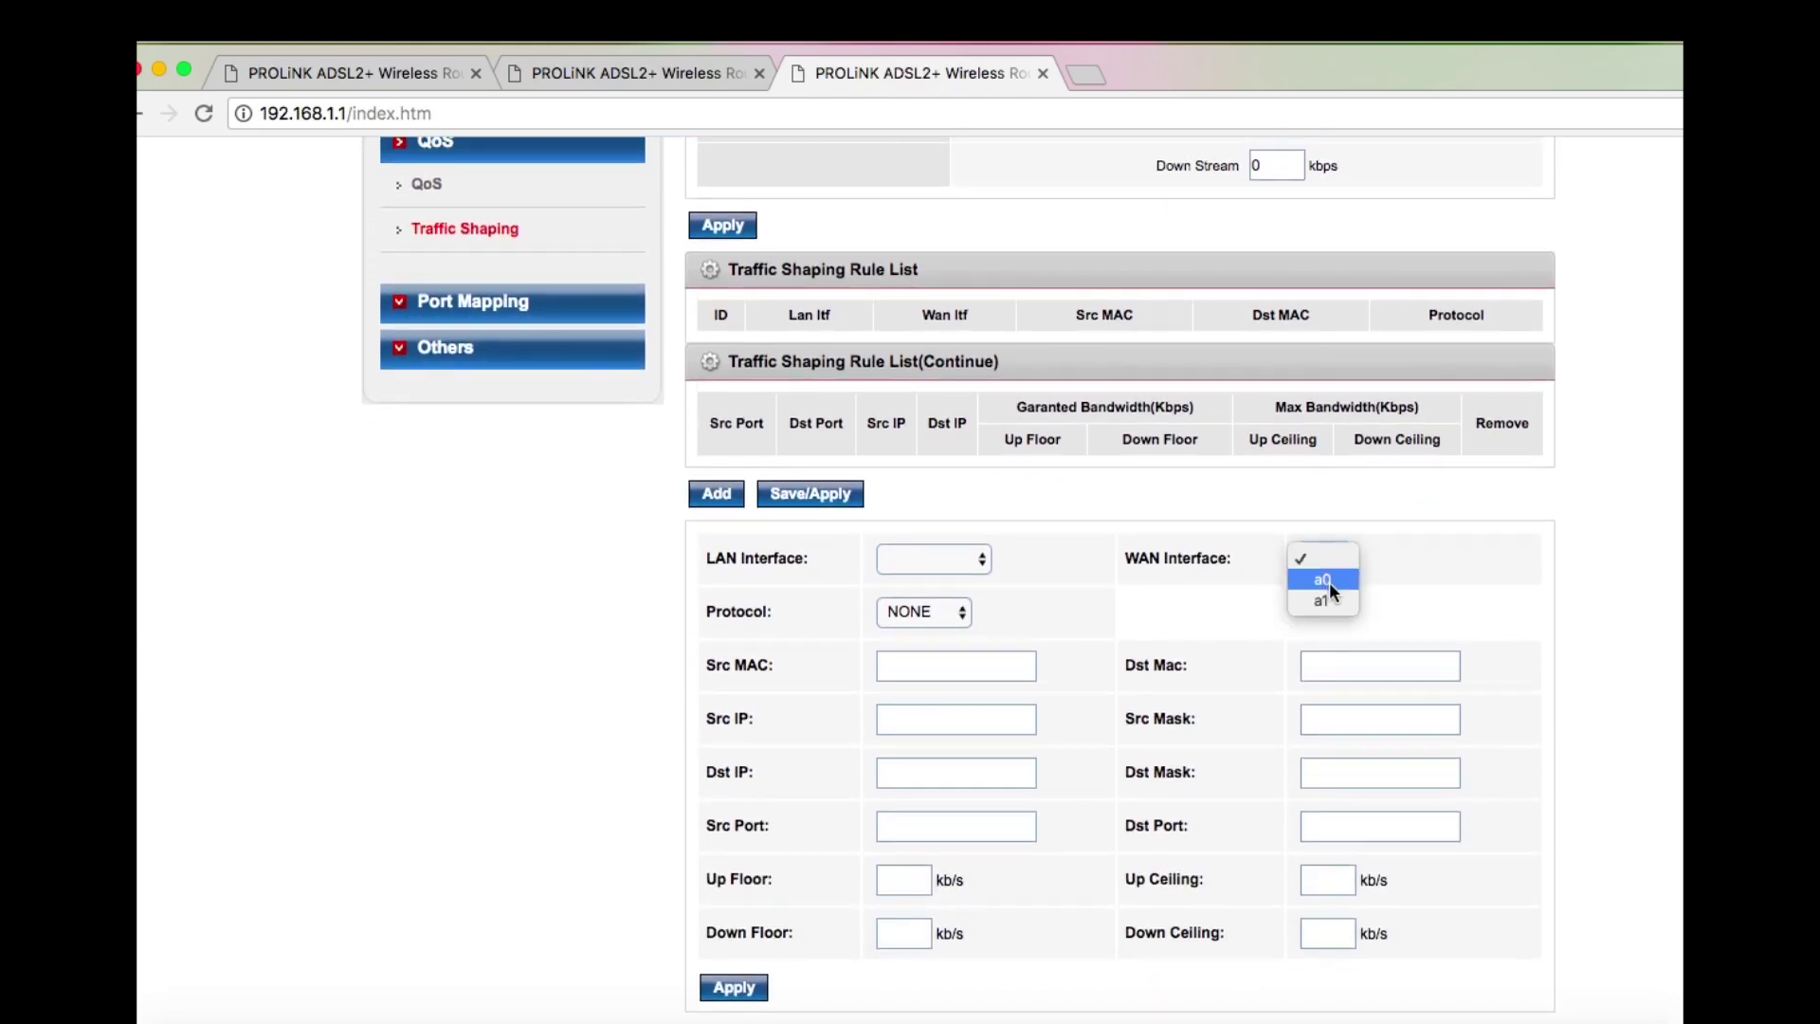
pyautogui.click(1330, 584)
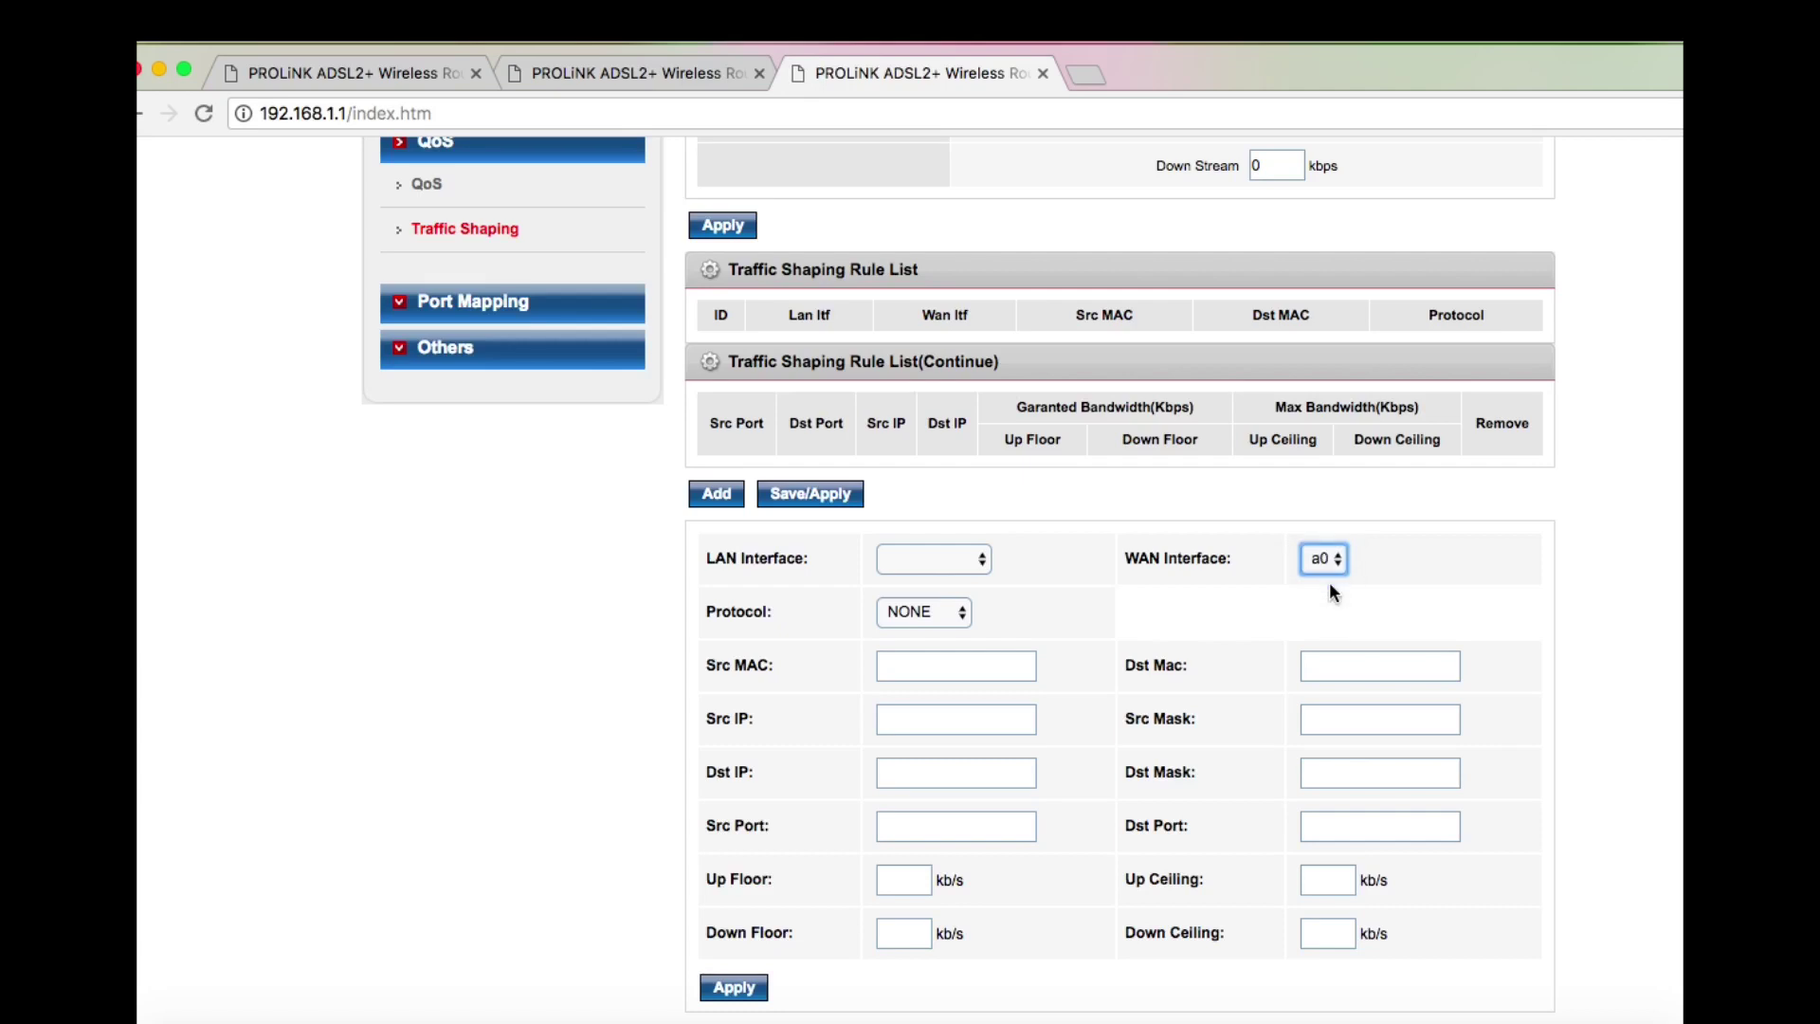
pyautogui.click(932, 668)
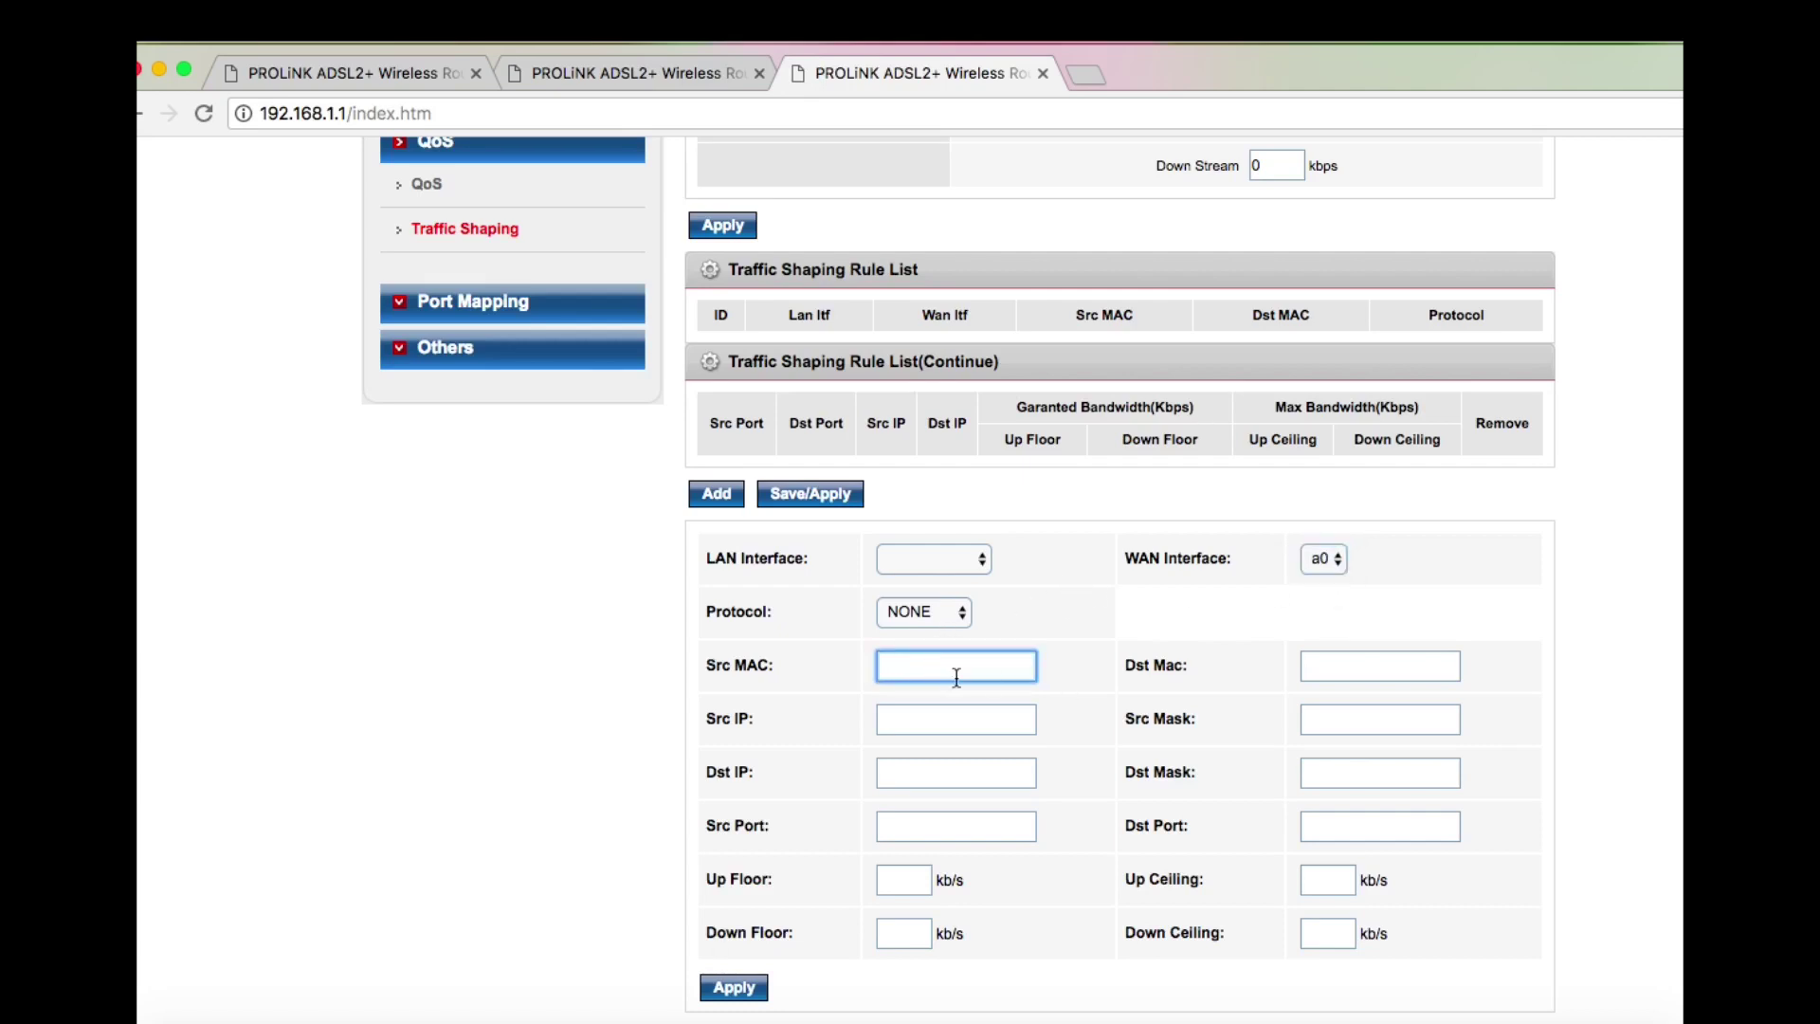
pyautogui.press('super+Tab')
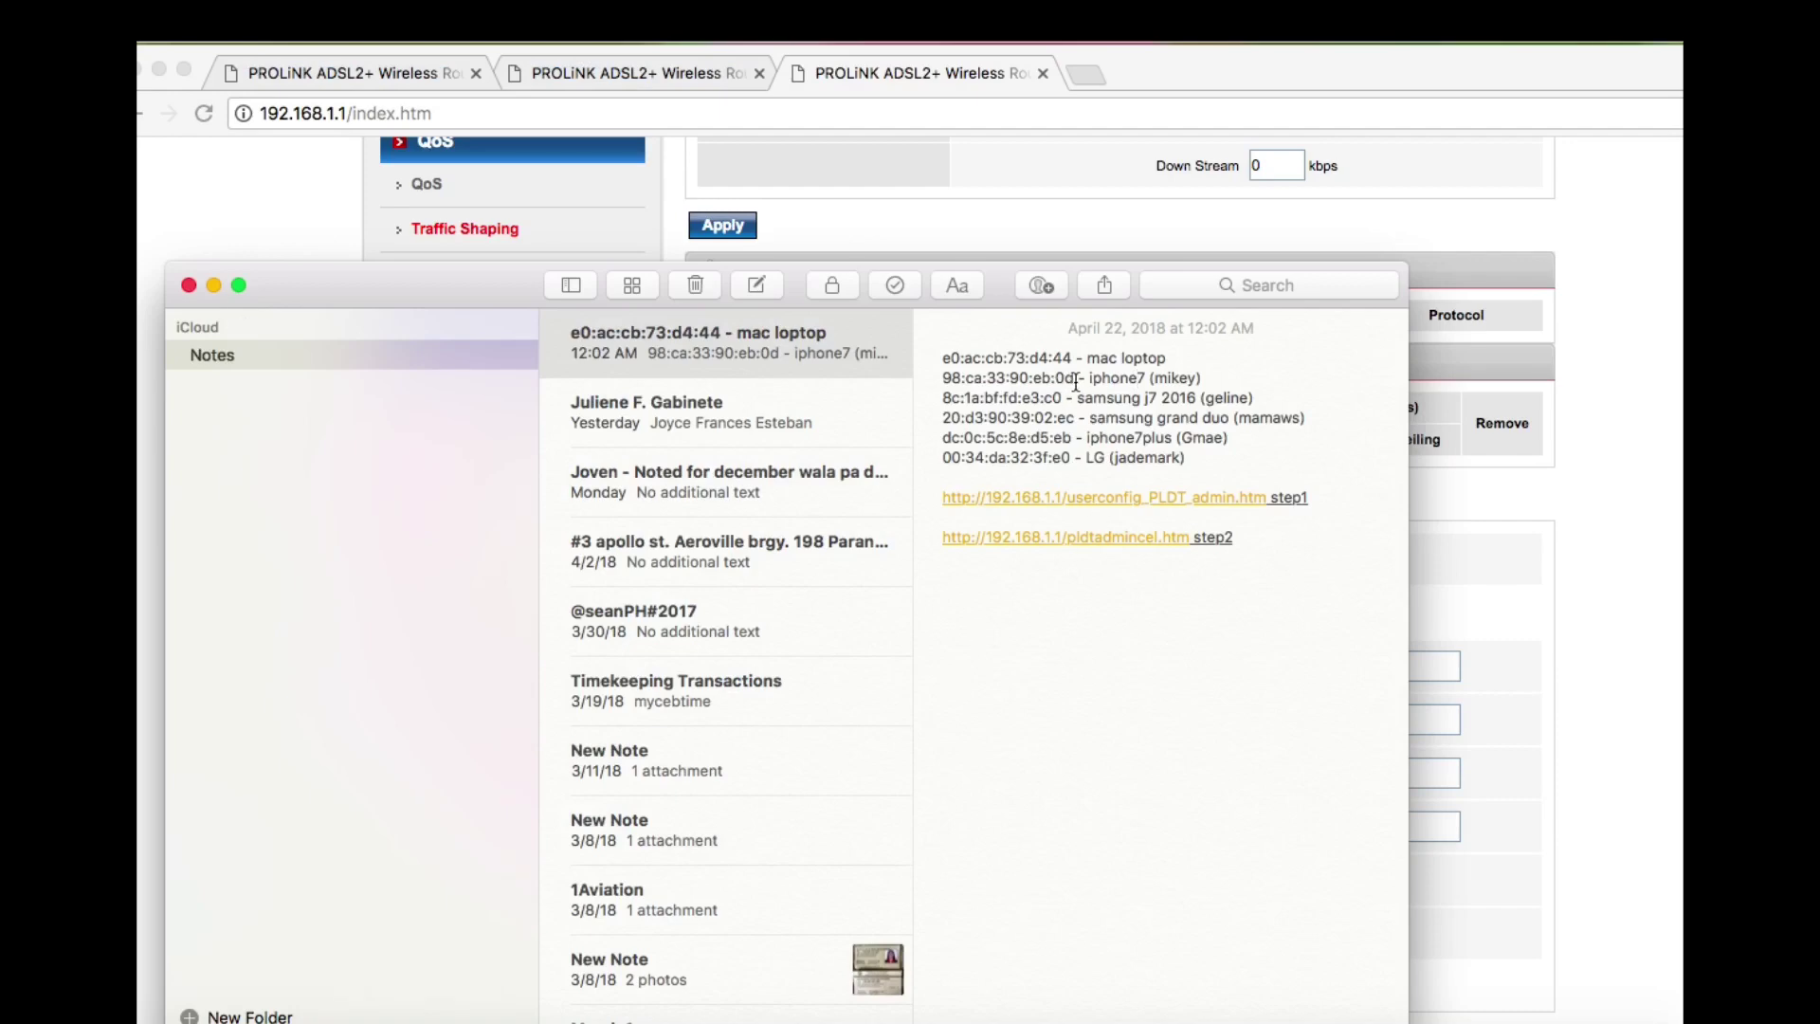
pyautogui.moveTo(1077, 382); pyautogui.dragTo(944, 377)
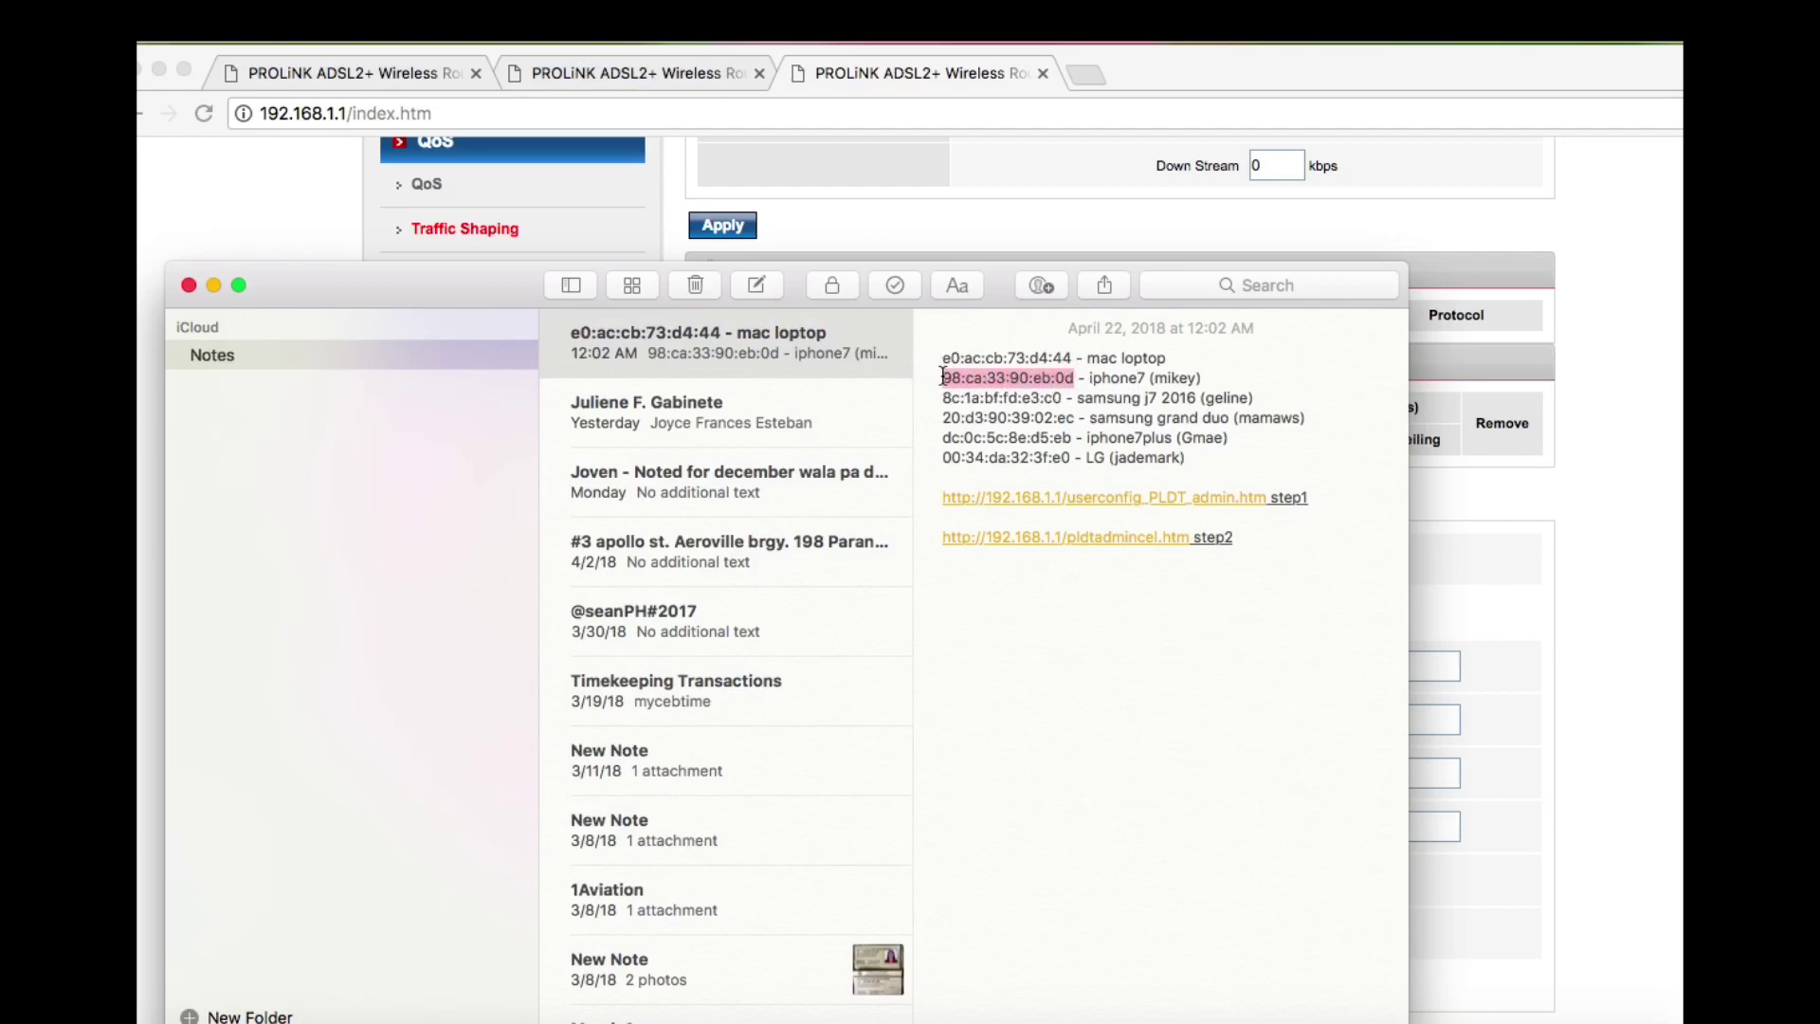
pyautogui.press('super+c')
pyautogui.press('super+Tab')
pyautogui.press('super+v')
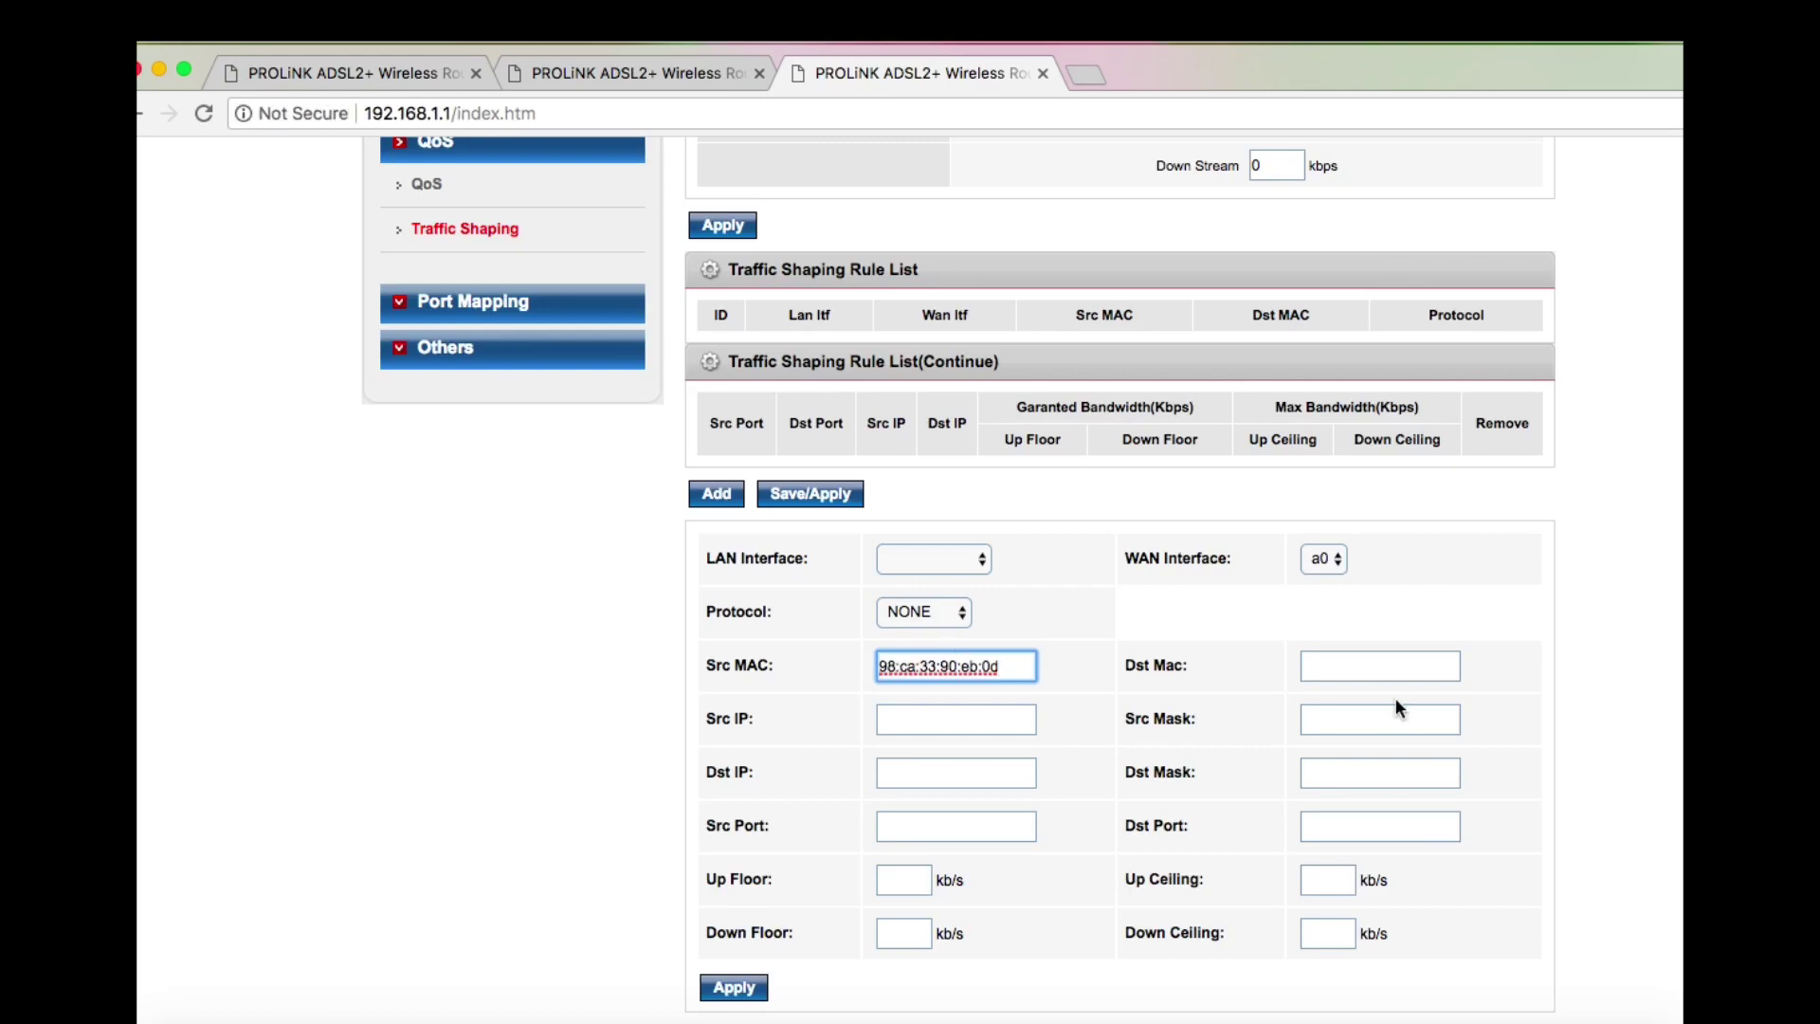
# Enter Up Floor 100, Up Ceiling 200, Down Floor 500 and Down Ceiling 1000 kb/s
pyautogui.click(914, 887)
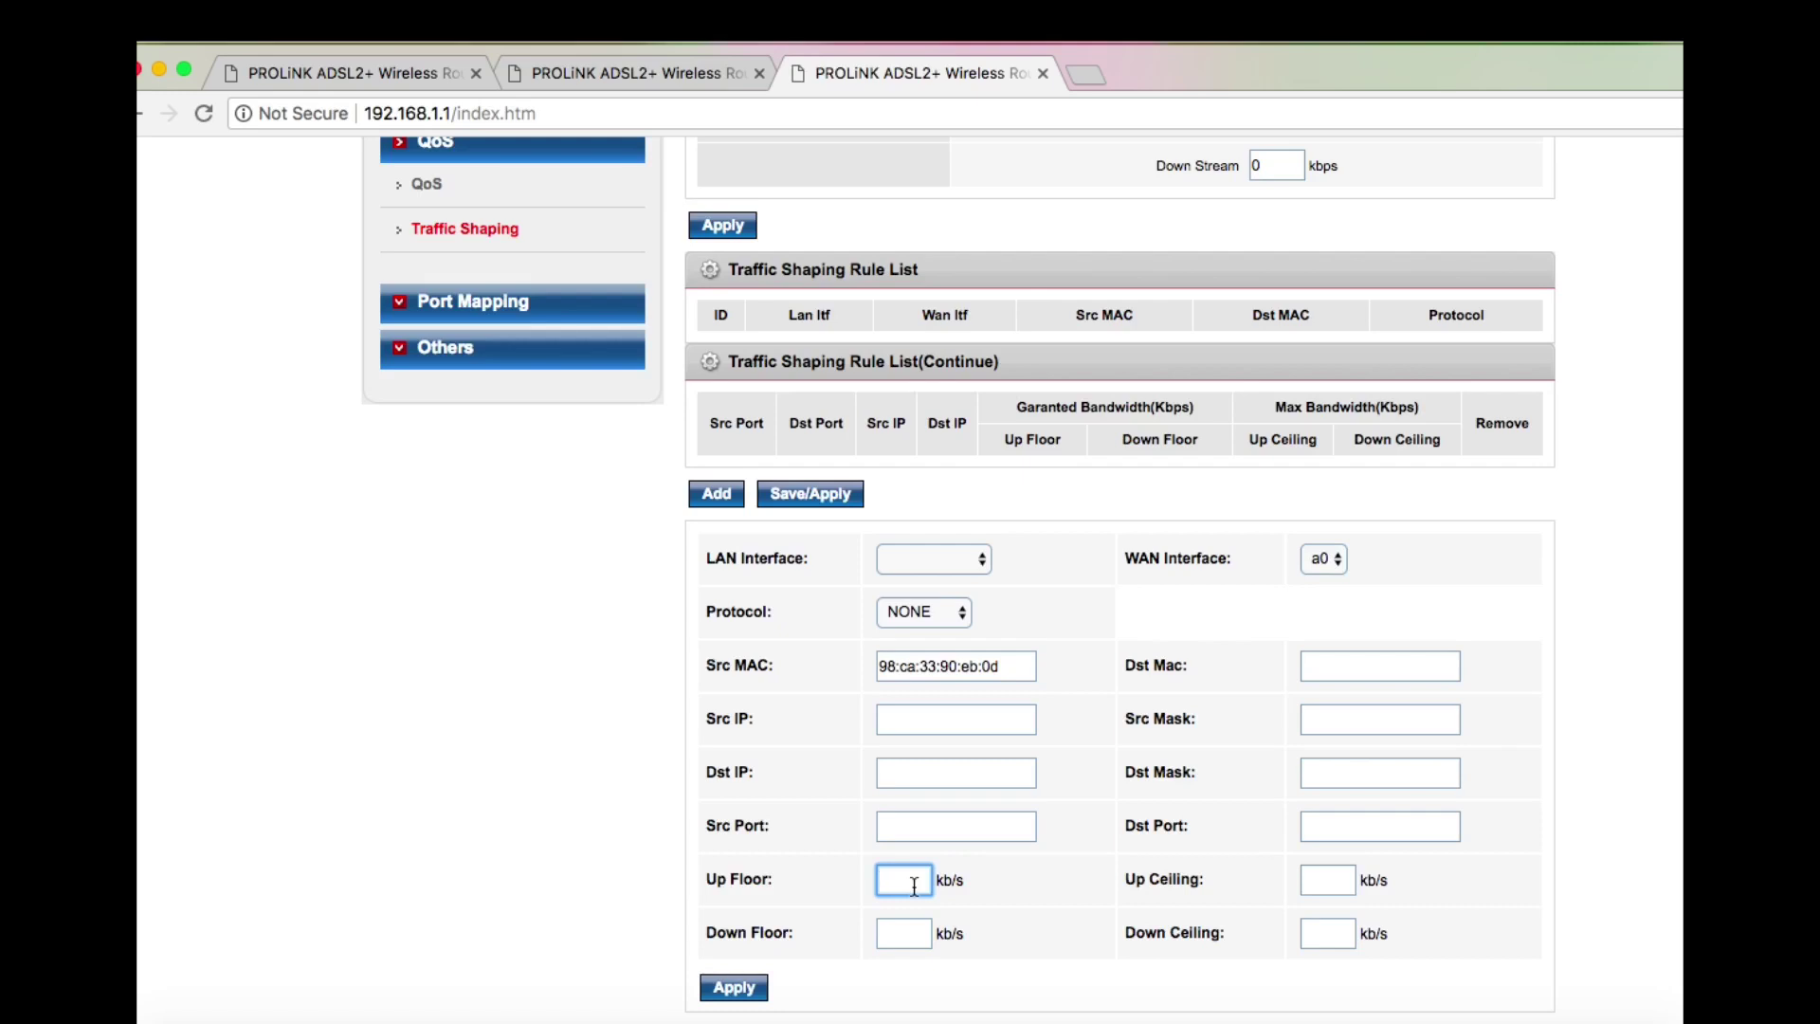
pyautogui.write('100')
pyautogui.press('Tab')
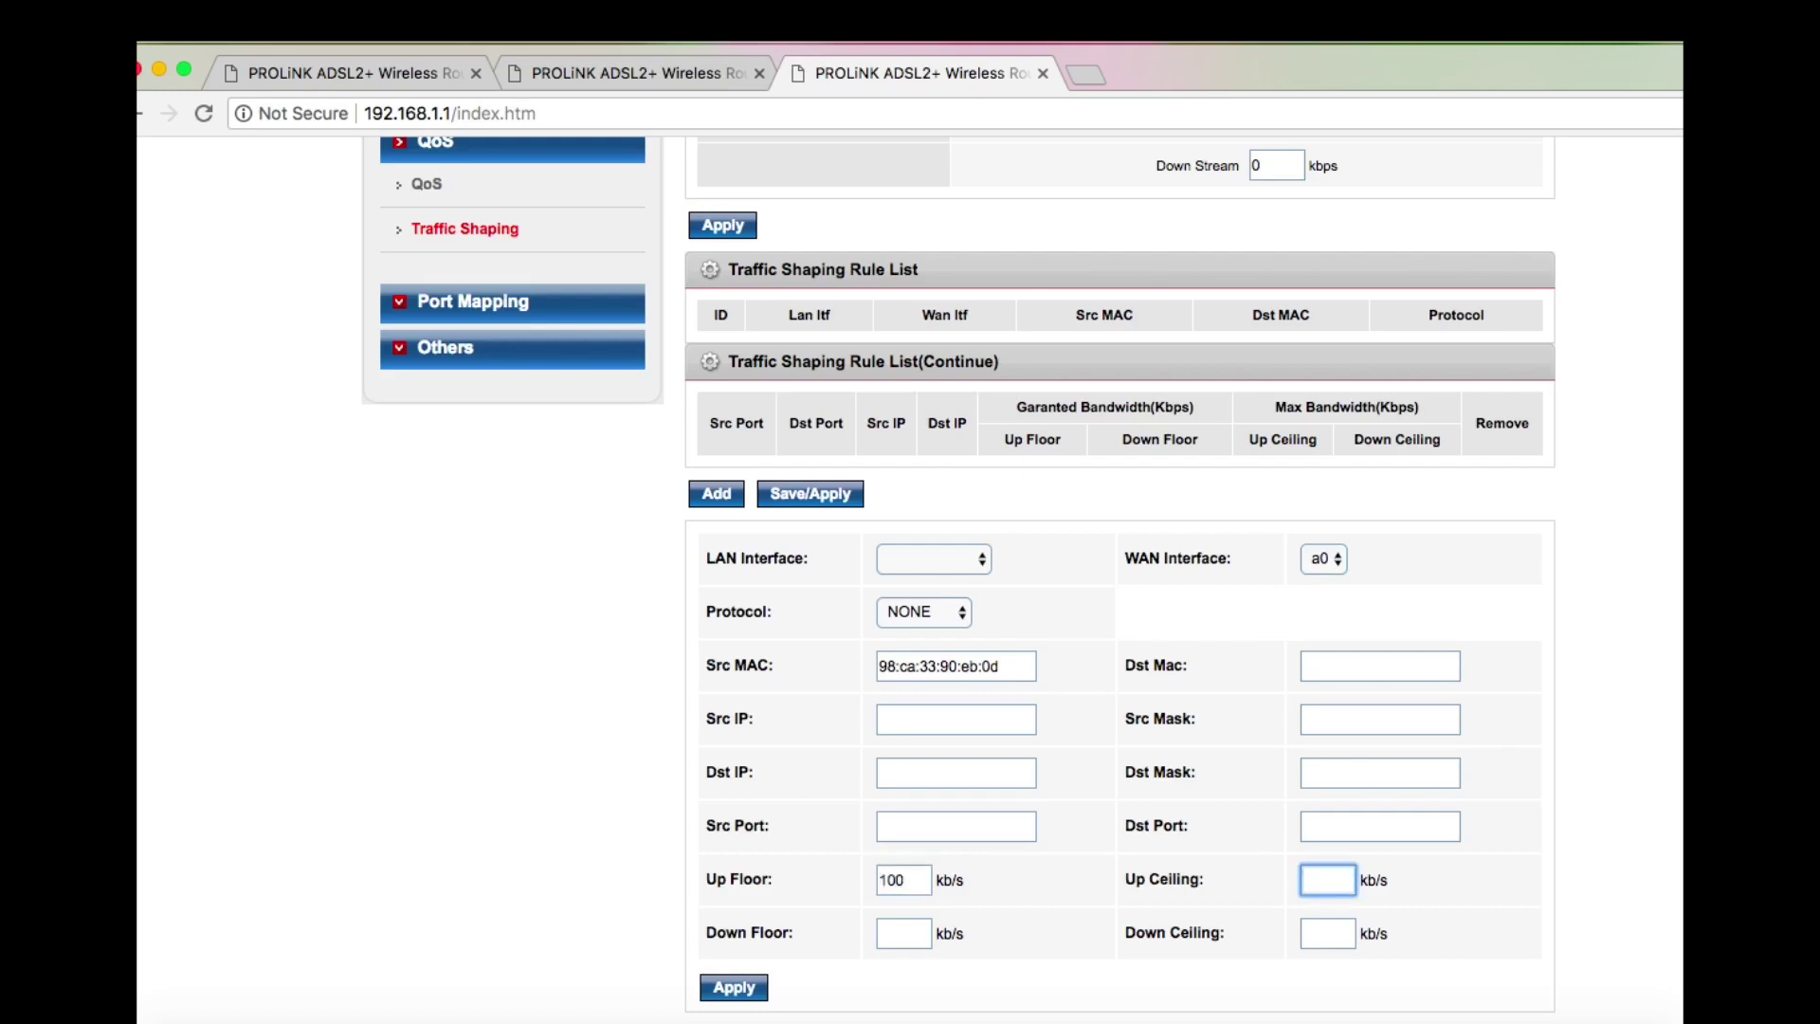
pyautogui.write('200')
pyautogui.click(896, 927)
pyautogui.write('100')
pyautogui.press('Tab')
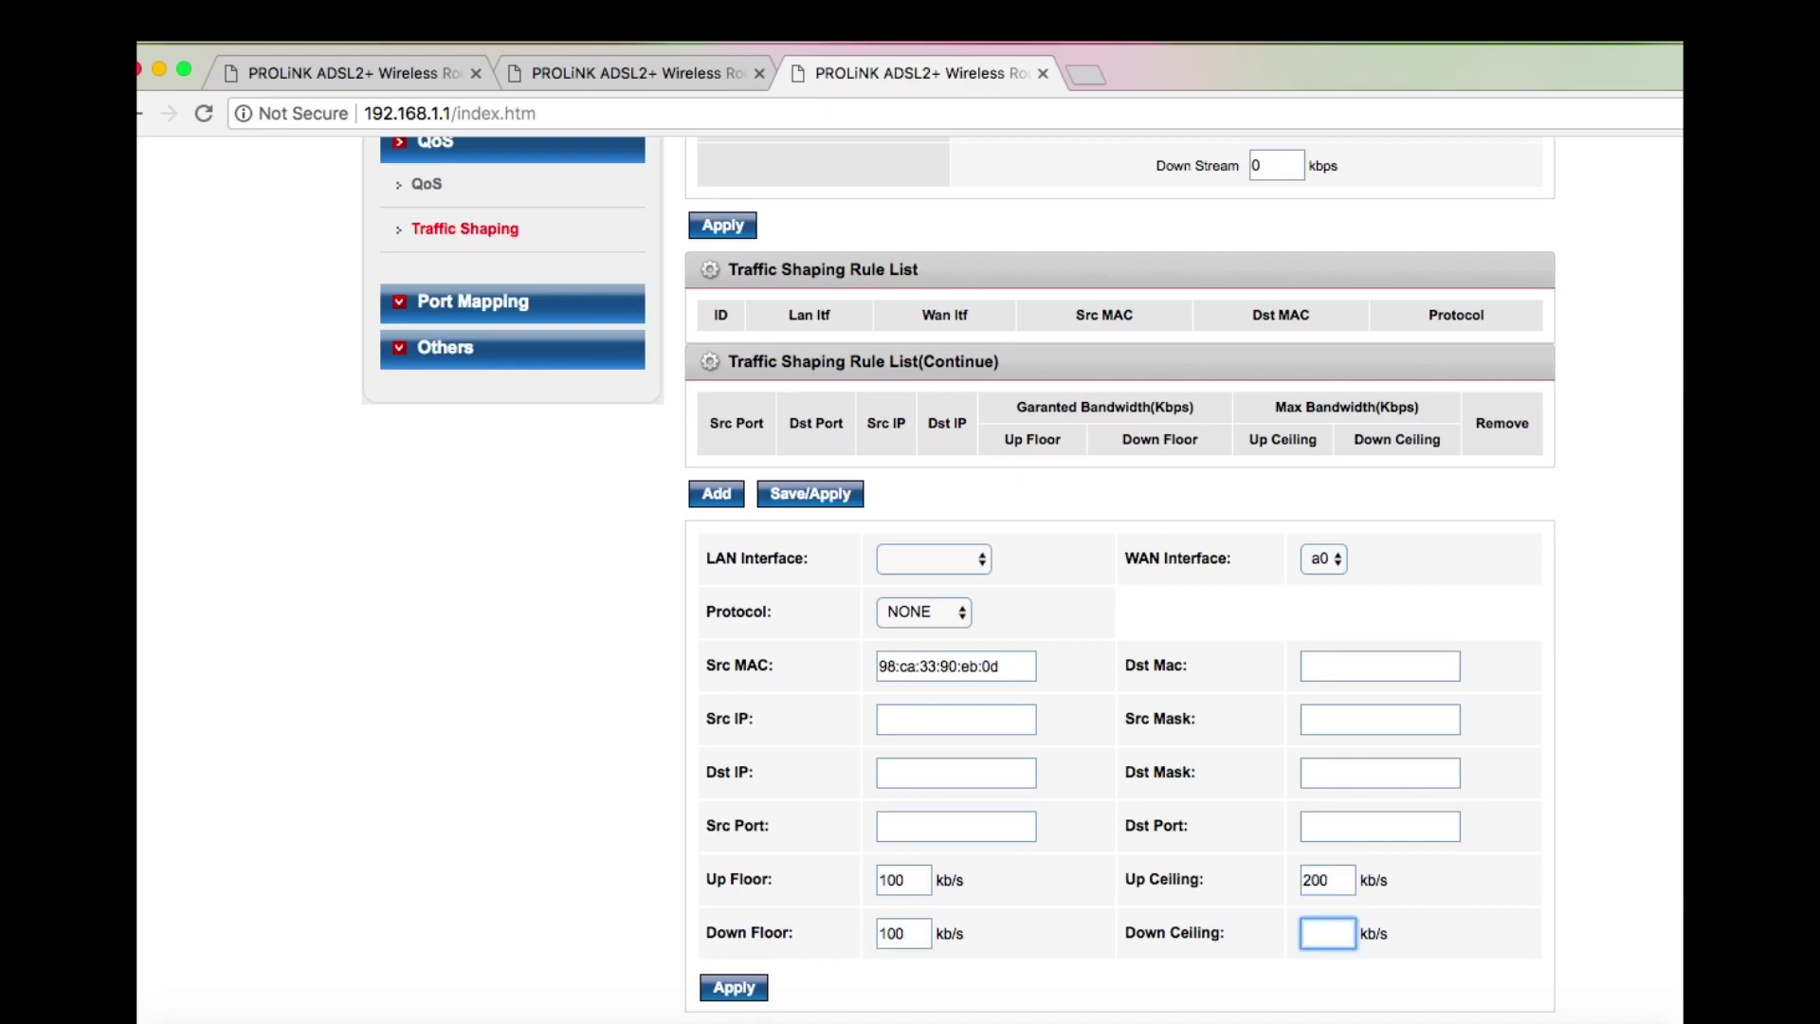
pyautogui.click(918, 933)
pyautogui.press('BackSpace')
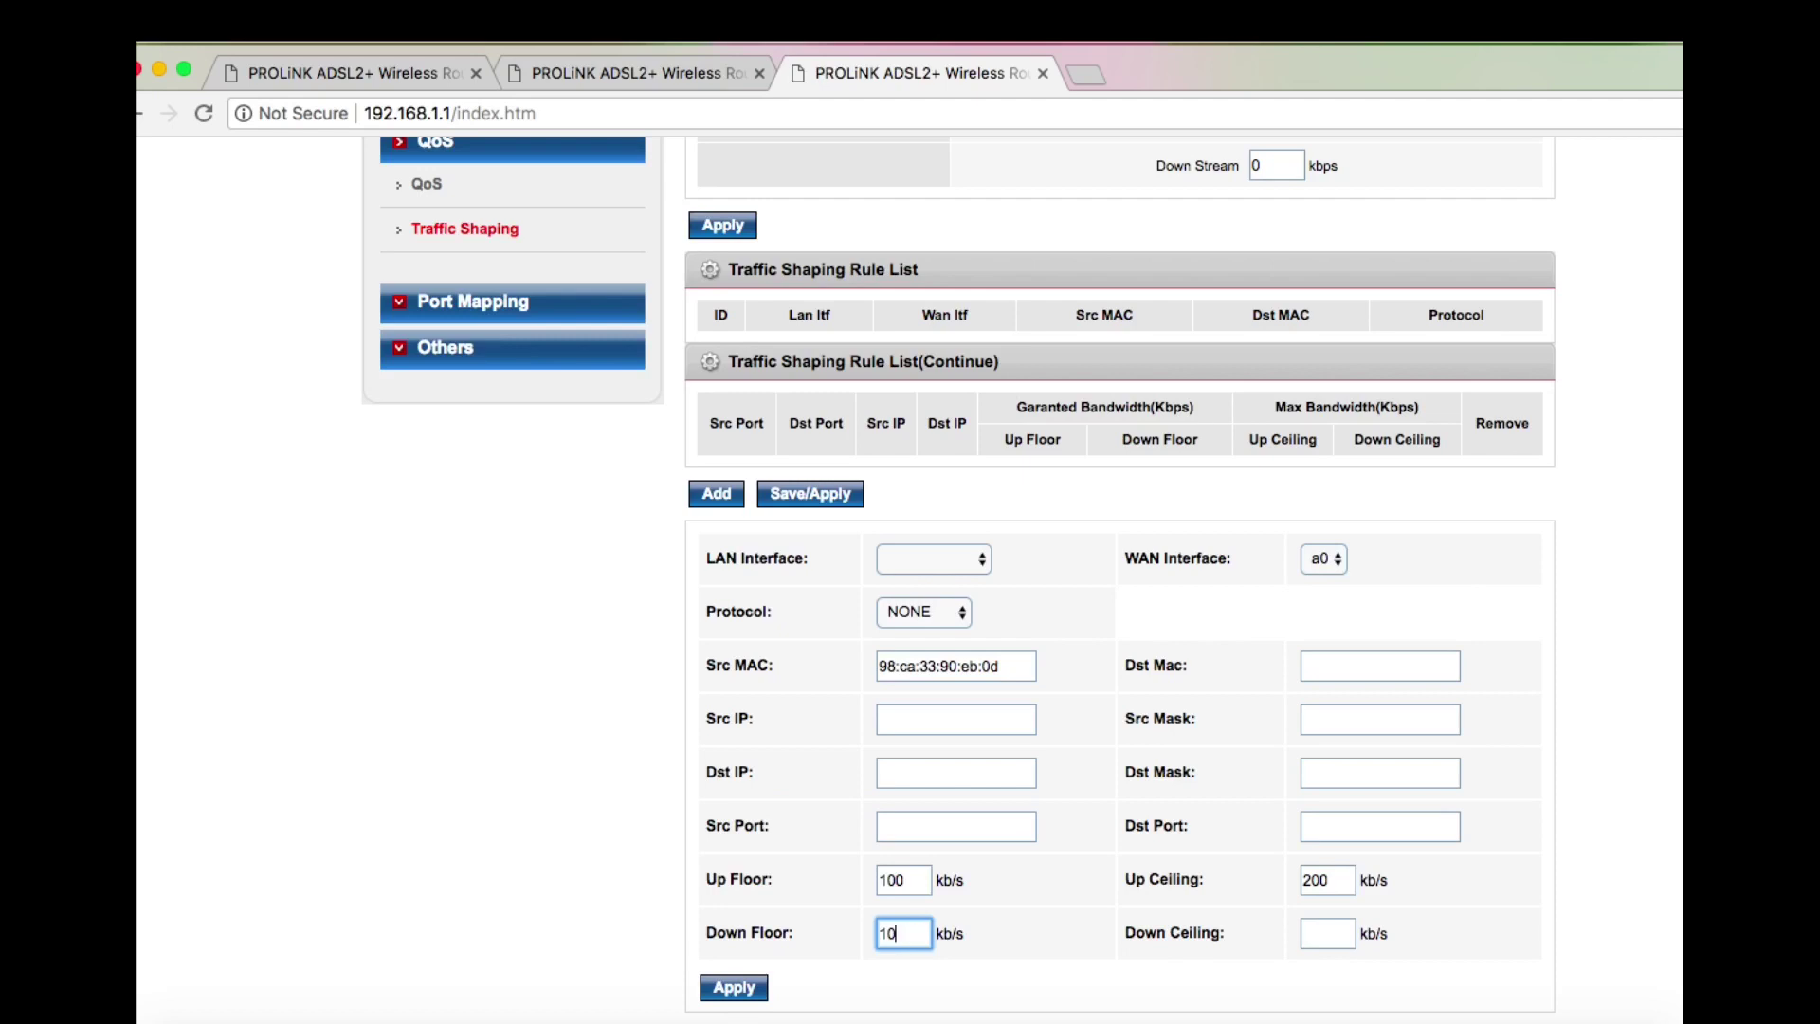
pyautogui.press('BackSpace')
pyautogui.press('BackSpace')
pyautogui.write('500')
pyautogui.press('Tab')
pyautogui.write('100')
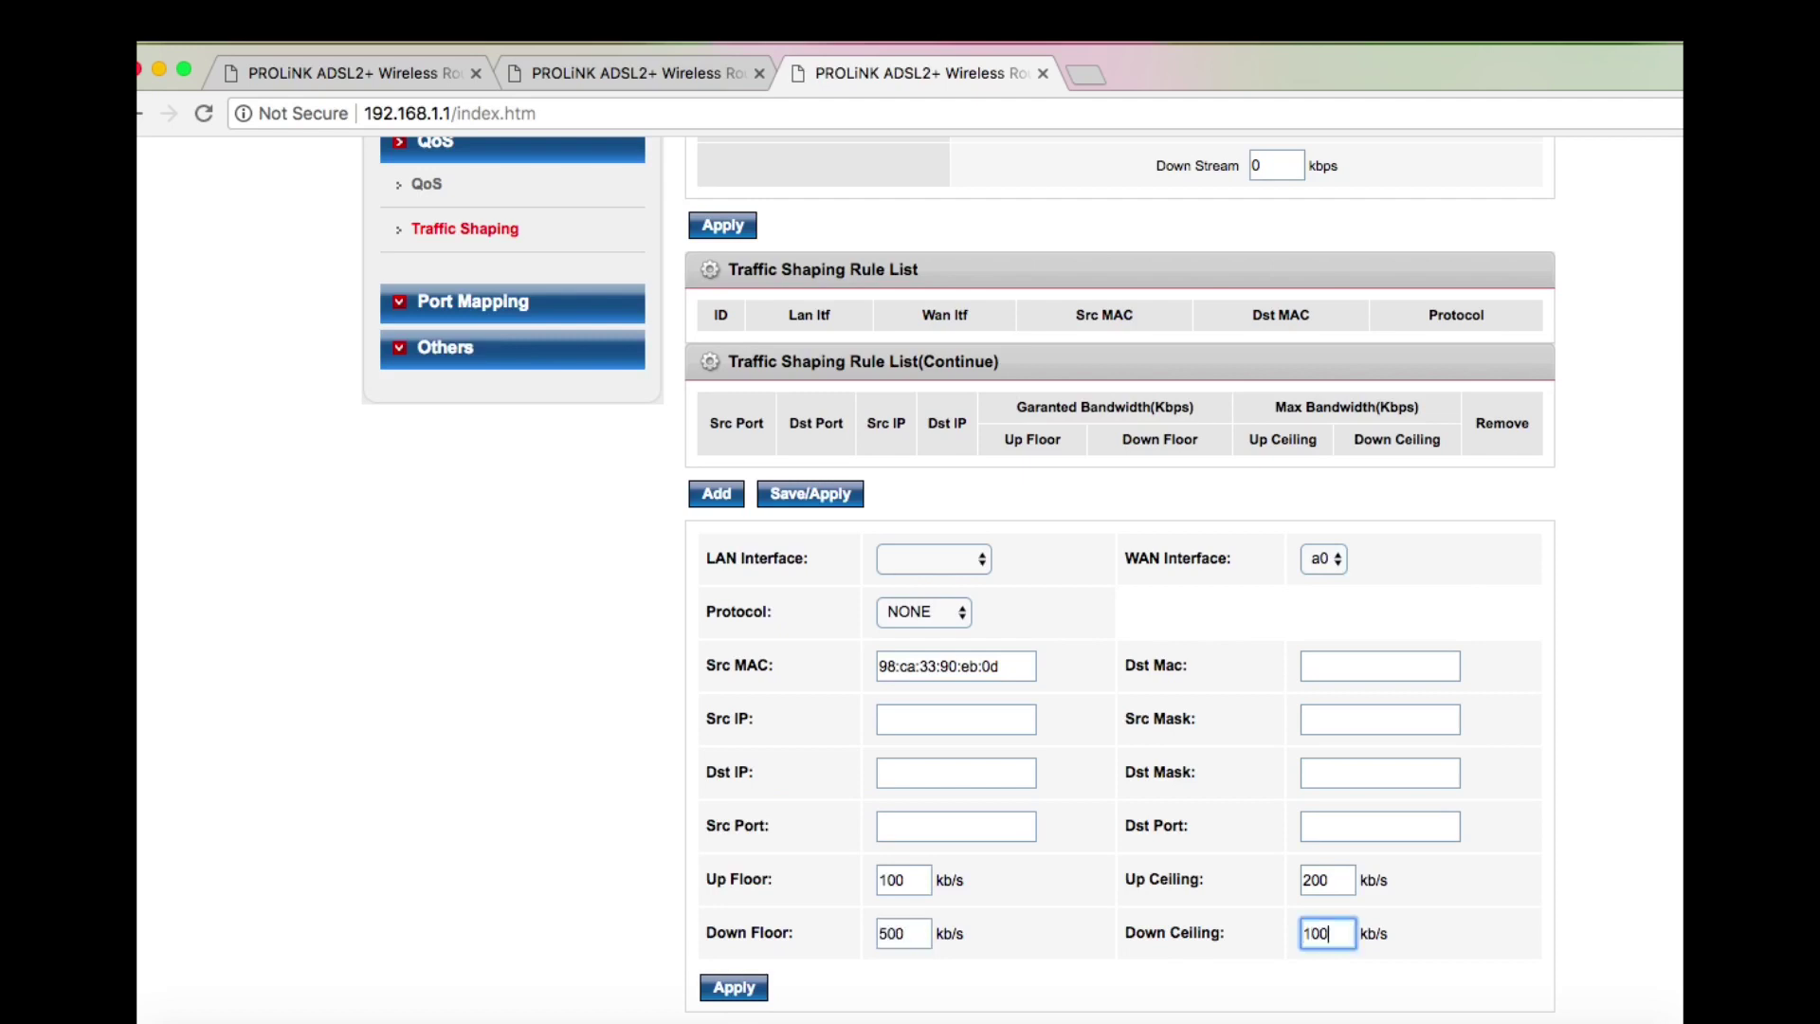
pyautogui.write('0')
pyautogui.press('BackSpace')
pyautogui.press('BackSpace')
# Apply the rule, listing 98:CA:33:90:EB:0D on WAN a0 with 100/500 floors and 200/1014 Kbps ceilings
pyautogui.click(758, 987)
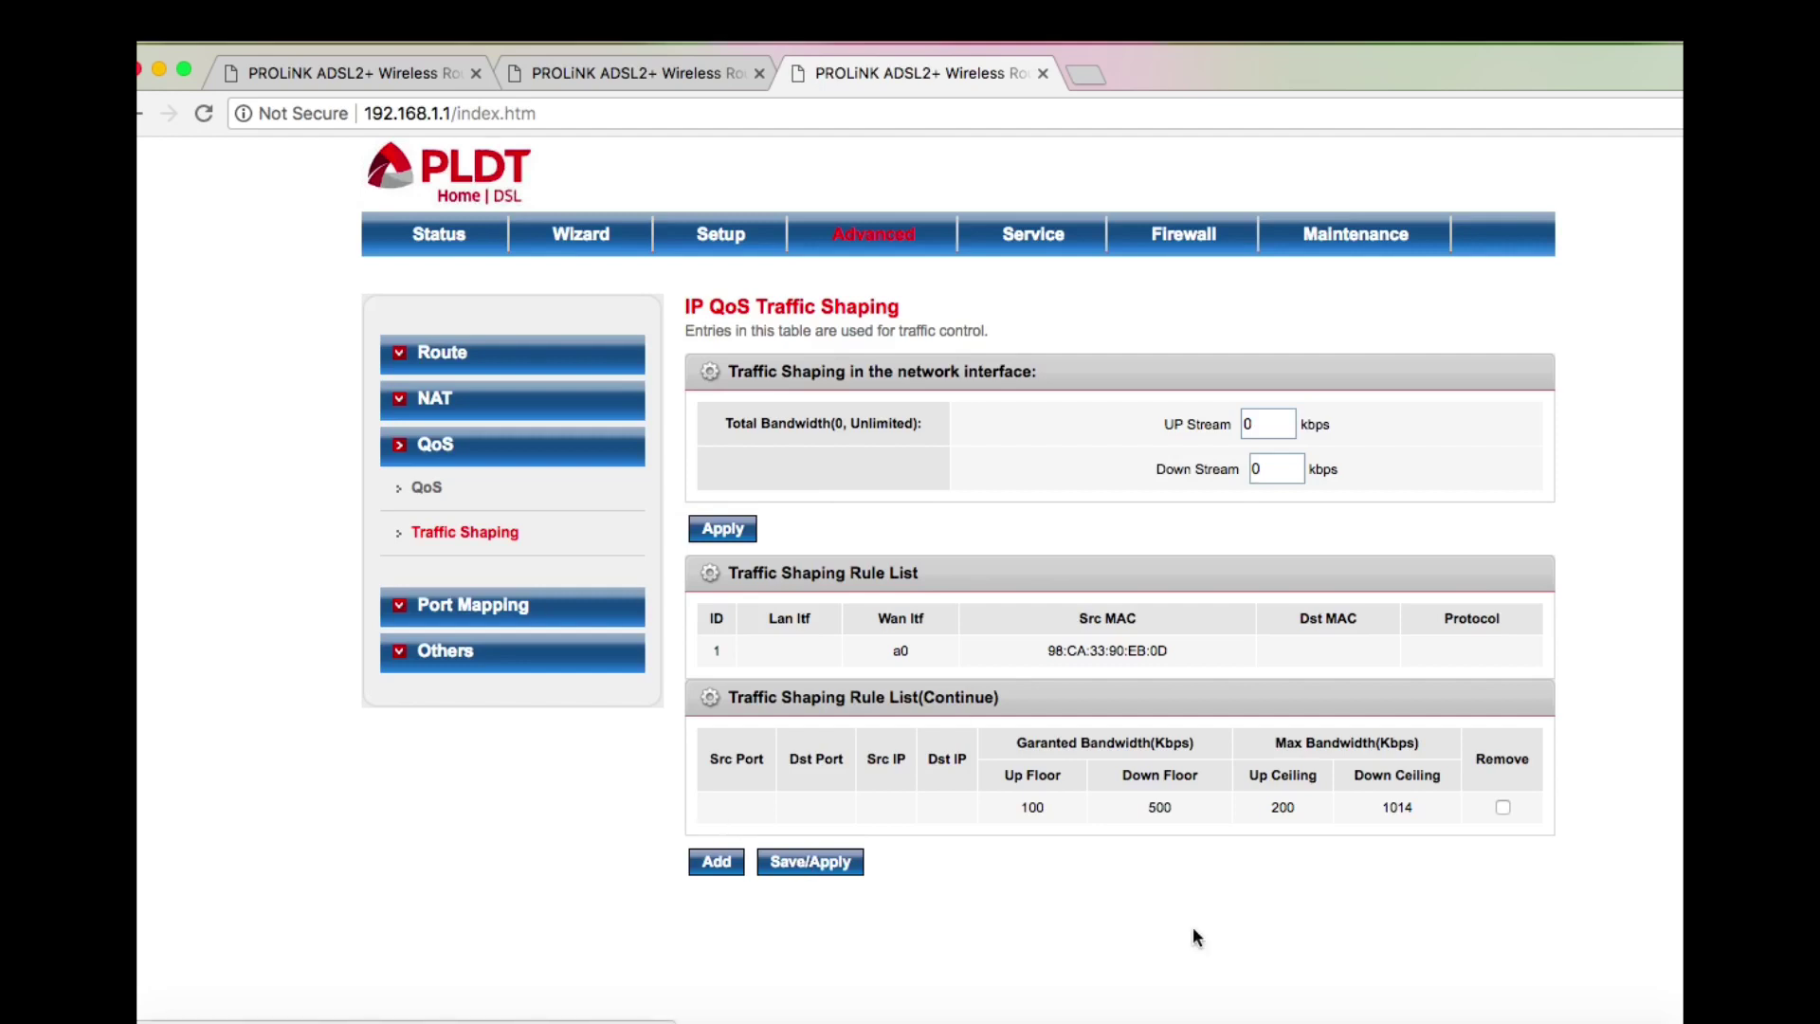
pyautogui.rightClick(1510, 1022)
pyautogui.click(1540, 997)
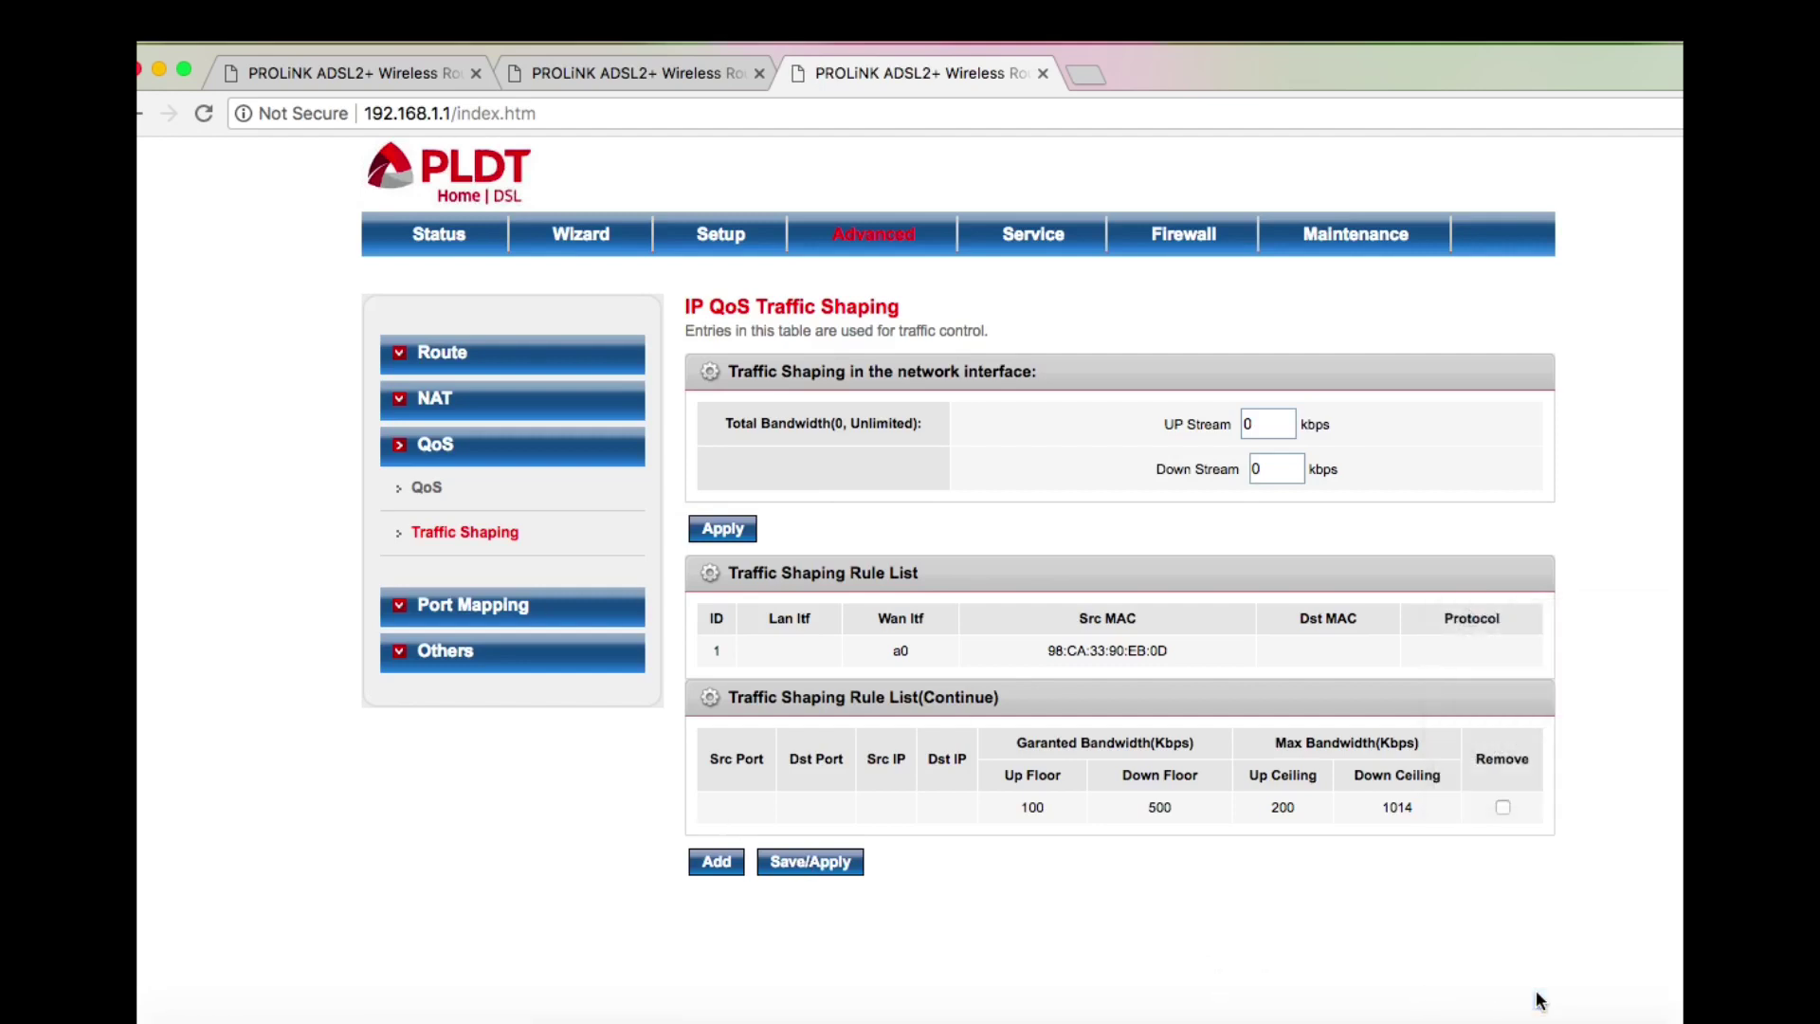